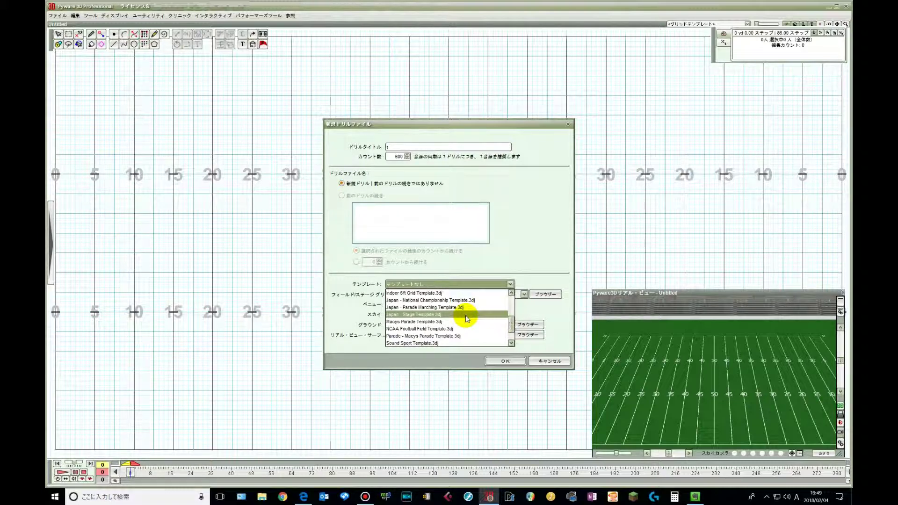
Step: Create the new drill file from the "Japan - Stage Template.3dj" template
click(465, 314)
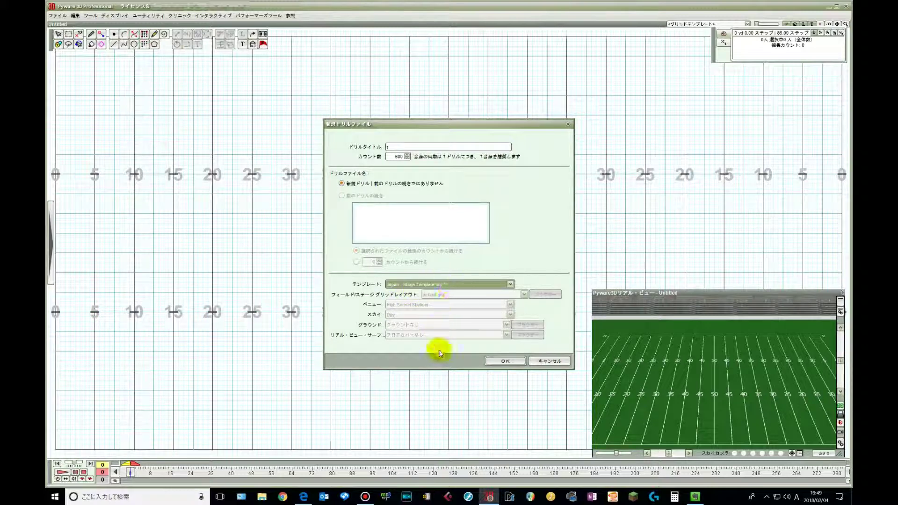
click(504, 363)
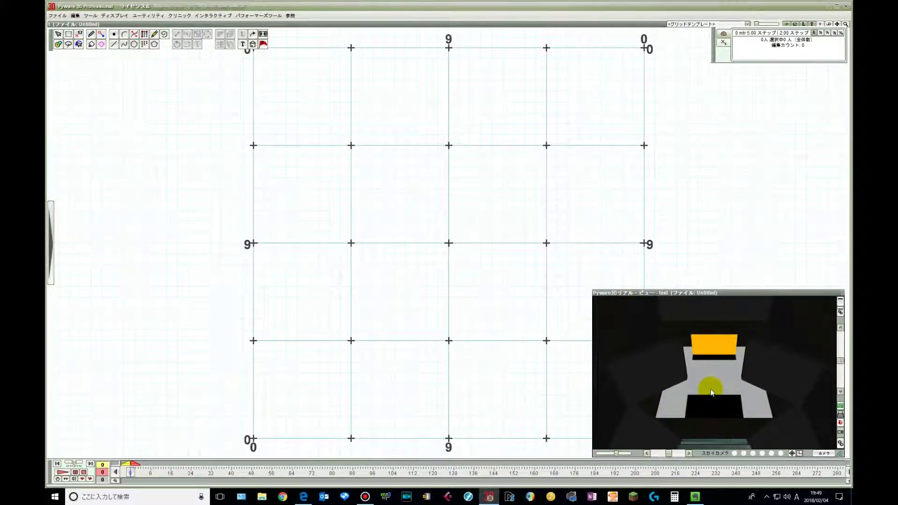
Step: Examine the stage in the 3D real view from several distances and angles, resetting the camera to its default view
drag(712, 393, 726, 415)
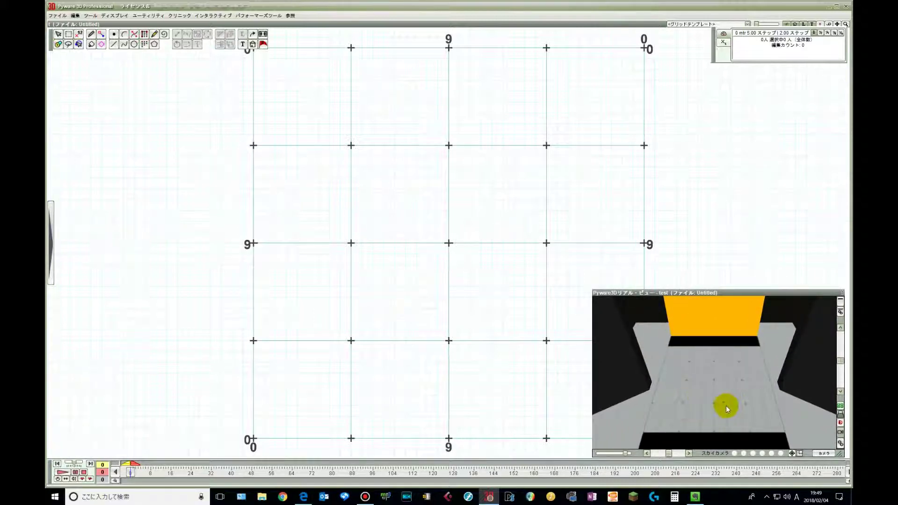
click(792, 453)
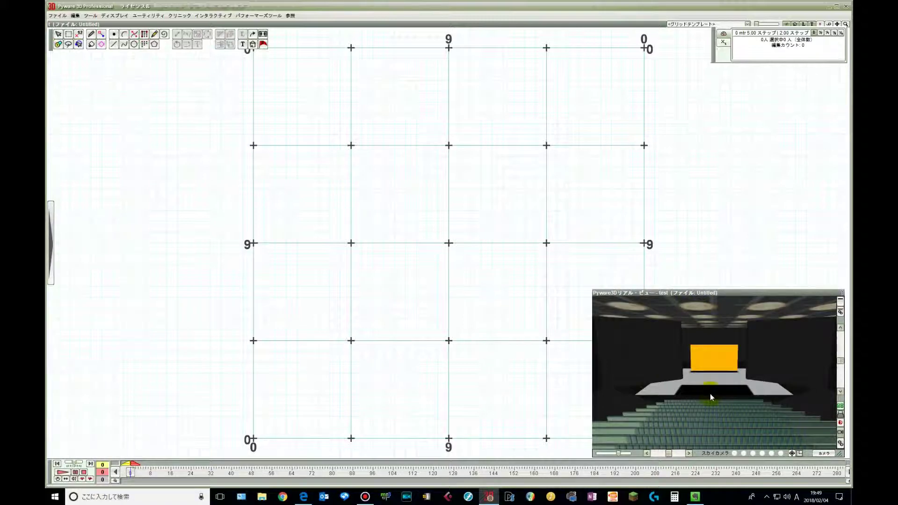
mouse_move(709, 393)
mouse_down()
mouse_move(721, 414)
mouse_move(712, 405)
mouse_up()
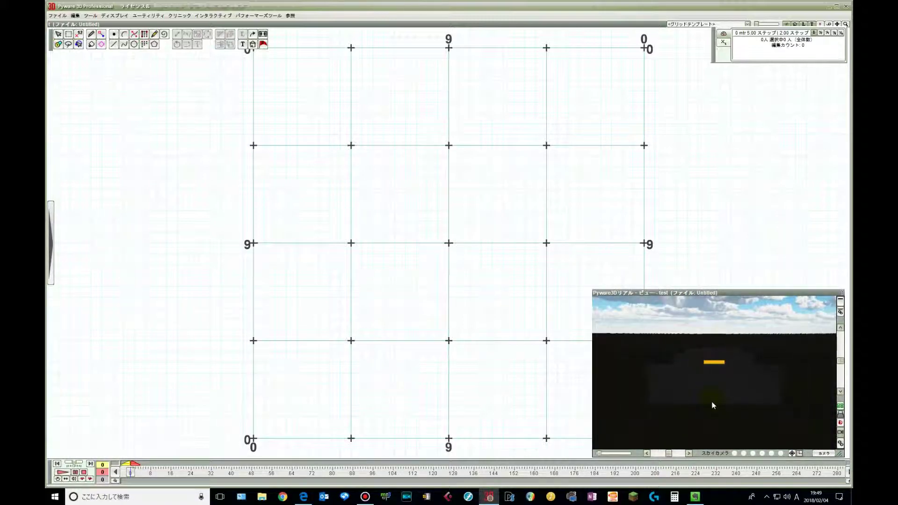
drag(753, 385, 754, 369)
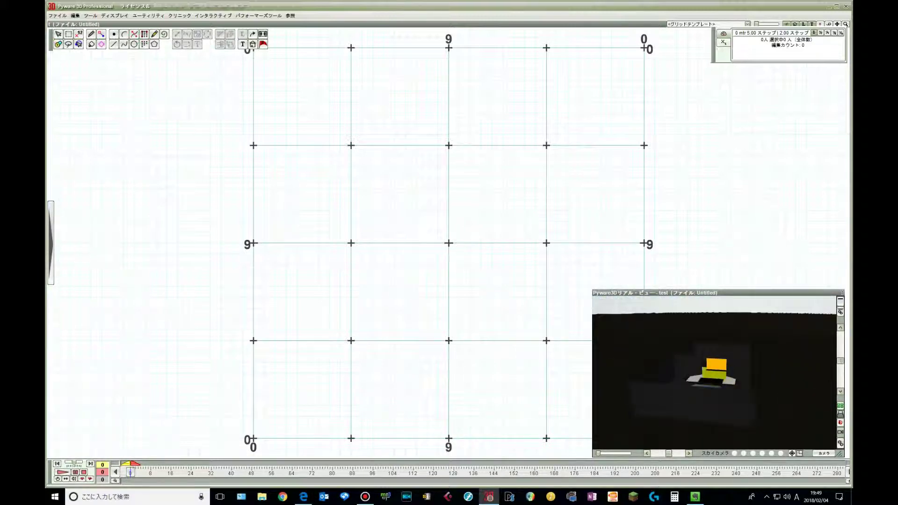
drag(755, 381, 724, 333)
click(791, 453)
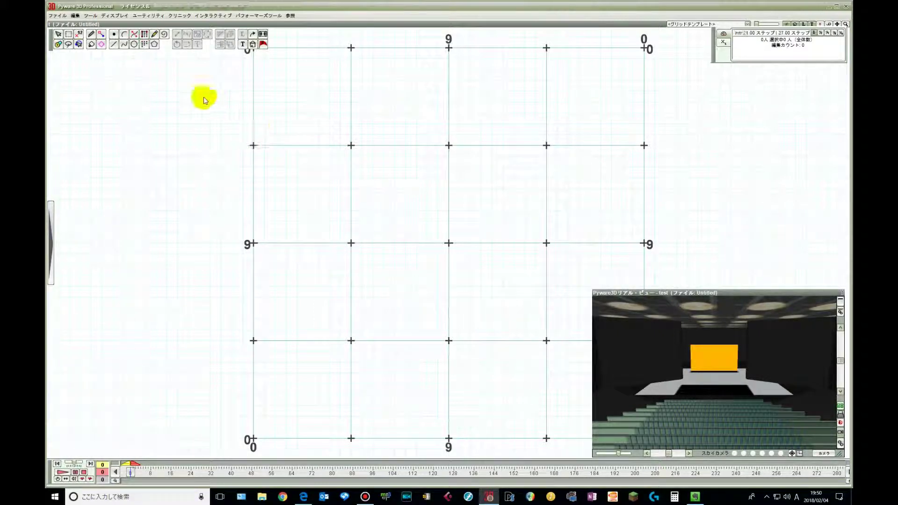
Step: Open the grid design editor (グリッドデザイン) for the stage grid
click(160, 15)
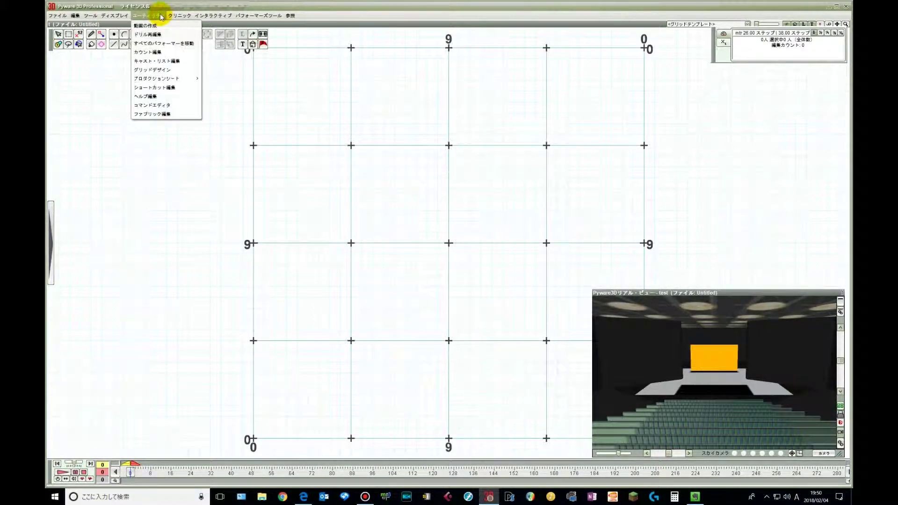
click(164, 69)
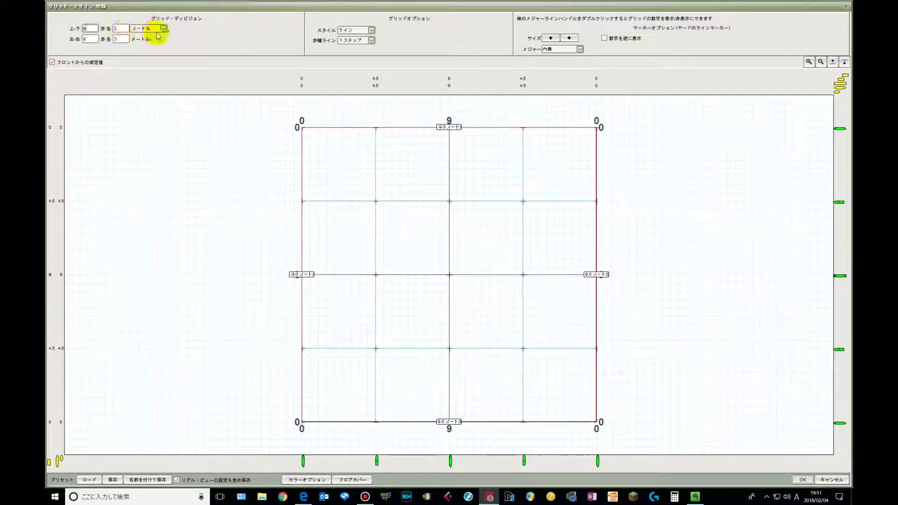
double_click(116, 28)
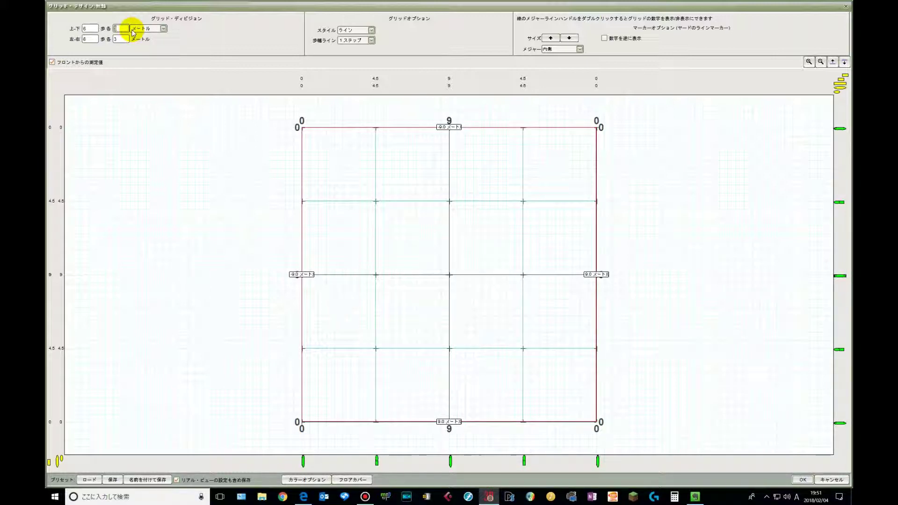
text(1)
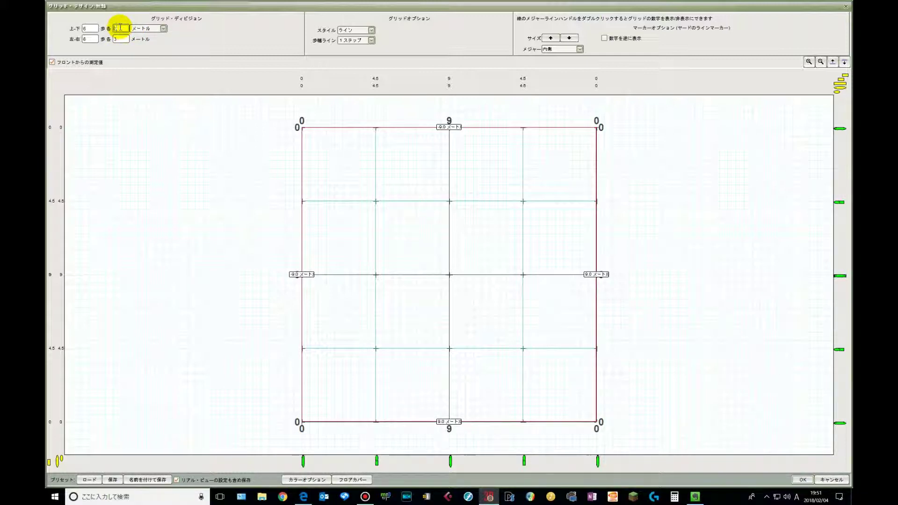
text(4)
double_click(120, 28)
text(3)
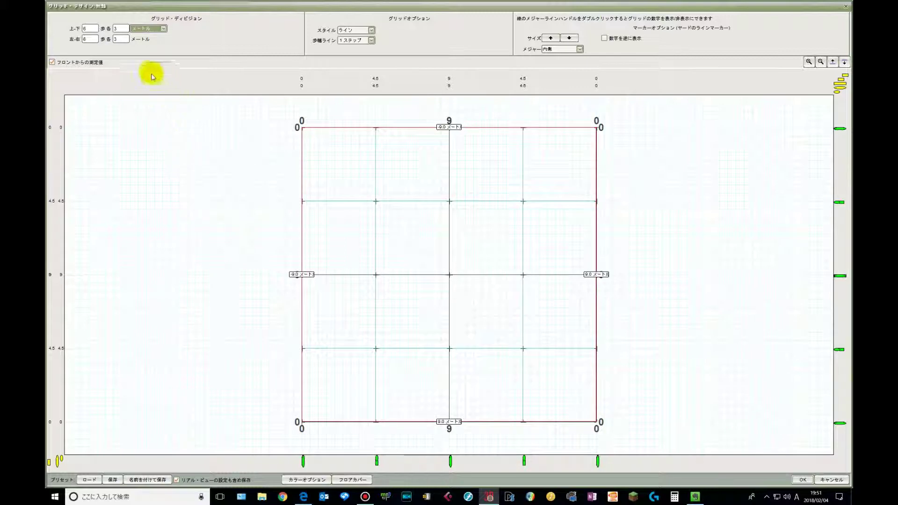
click(117, 29)
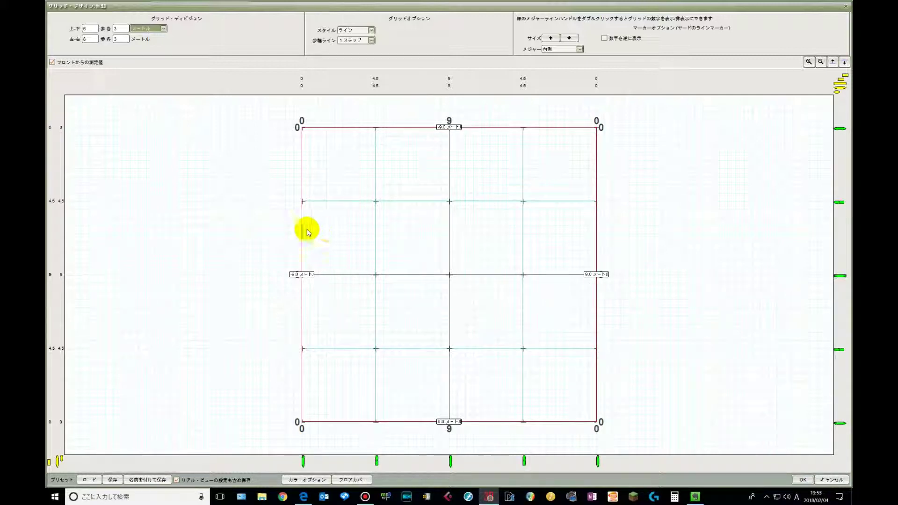
Step: Set the grid divisions to 8 steps per 5 meters for both the up-down and left-right directions
click(90, 28)
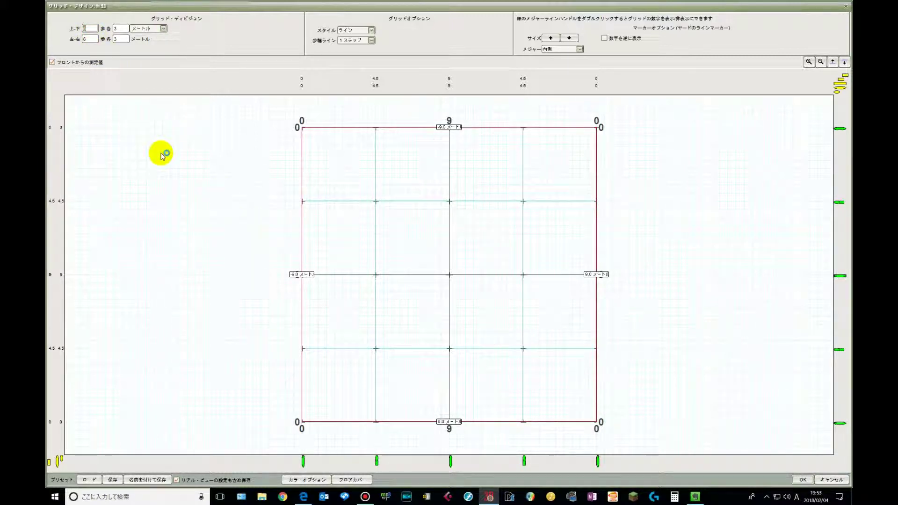
text(8)
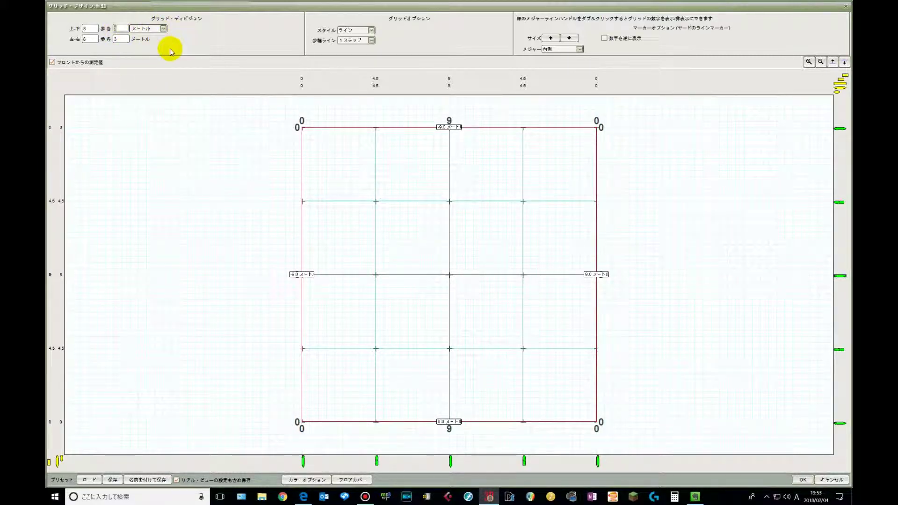
text(5)
key(Tab)
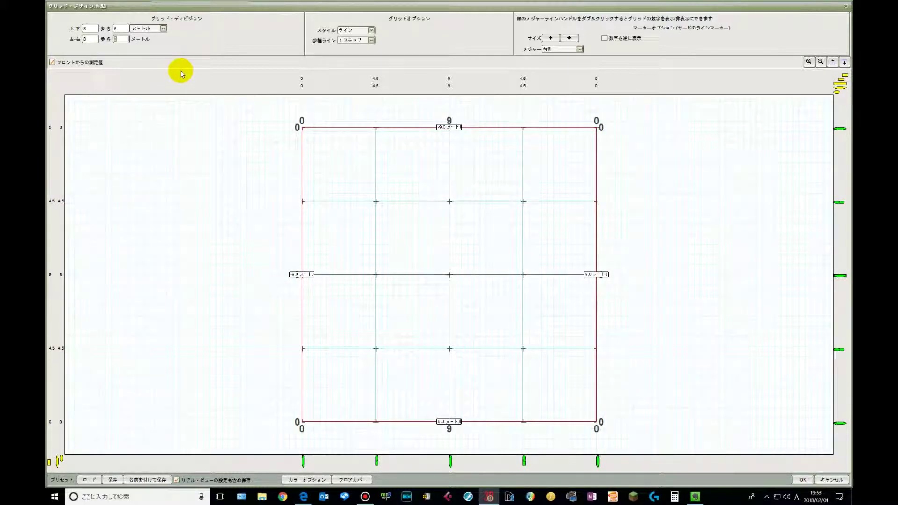
key(Tab)
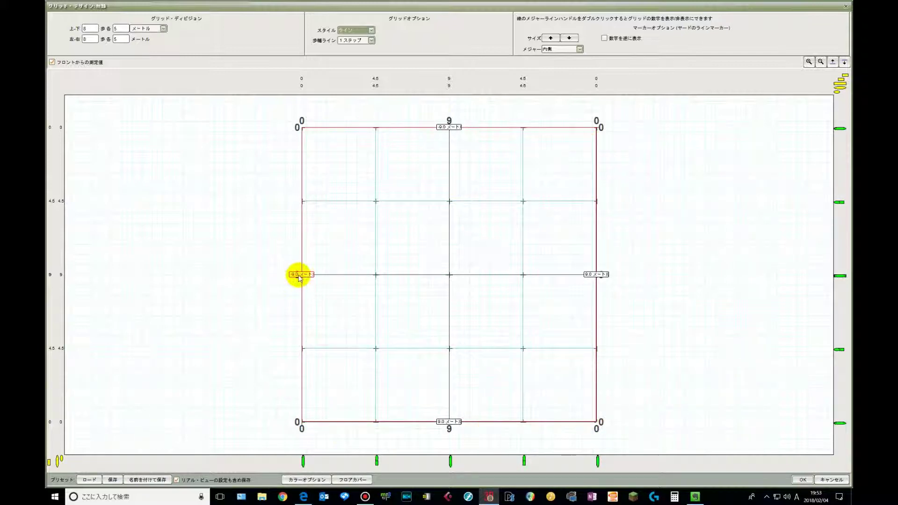
Step: Extend all four outer boundaries of the grid to 10.0 meters from the center
drag(299, 276, 286, 276)
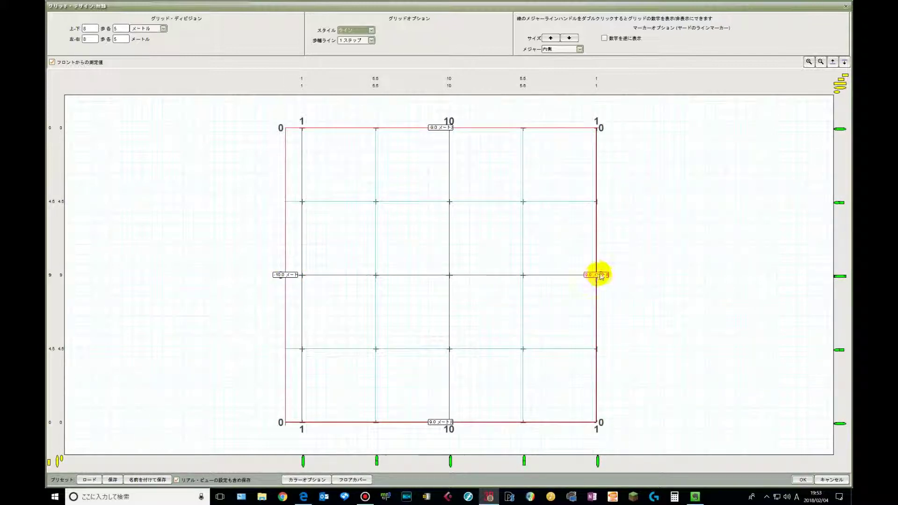
drag(601, 277, 612, 275)
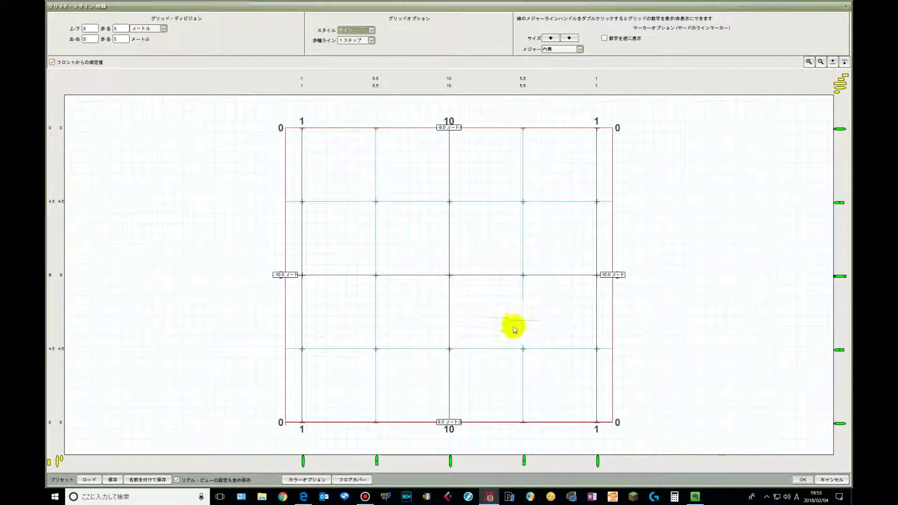
drag(450, 423, 451, 438)
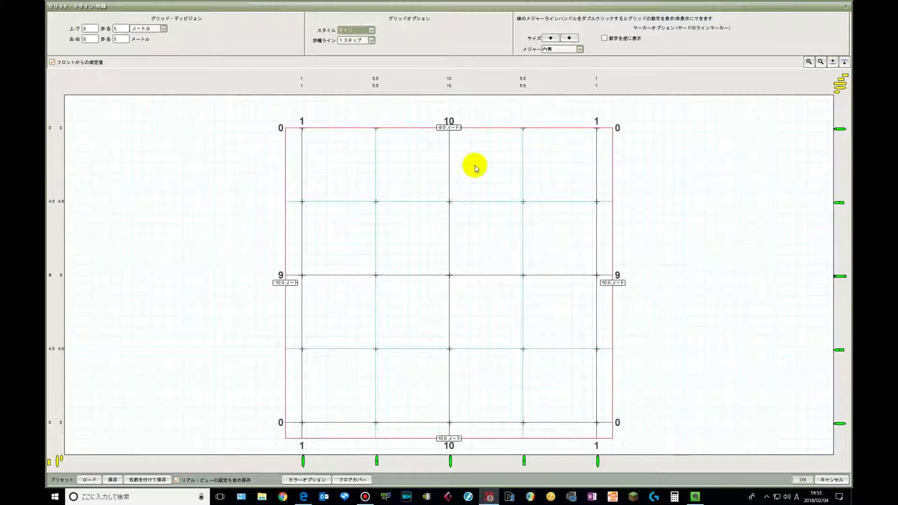
drag(452, 135, 452, 112)
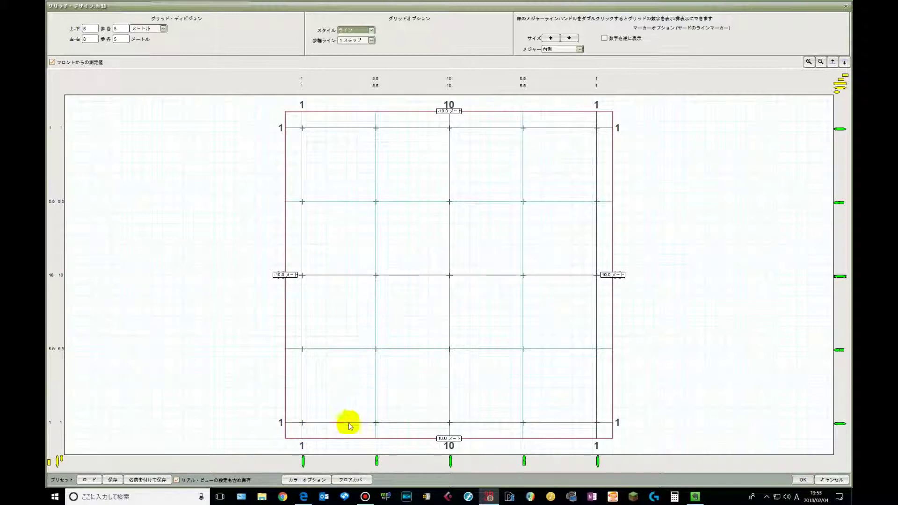
Step: Reposition the vertical division lines to 0 and 5 meters from each side boundary, keeping the center line in place
mouse_move(303, 462)
mouse_down()
mouse_move(270, 467)
mouse_move(301, 455)
mouse_move(287, 461)
mouse_up()
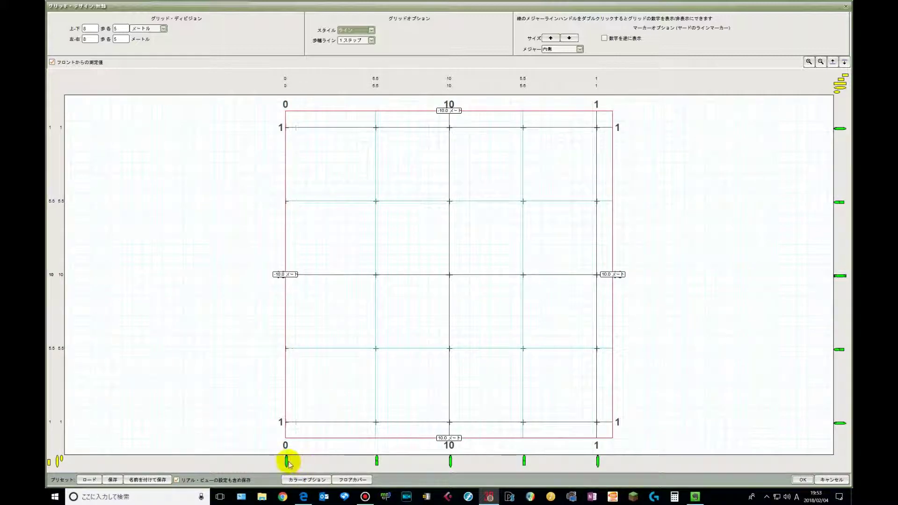
drag(377, 459, 369, 461)
drag(523, 461, 530, 458)
drag(597, 460, 612, 461)
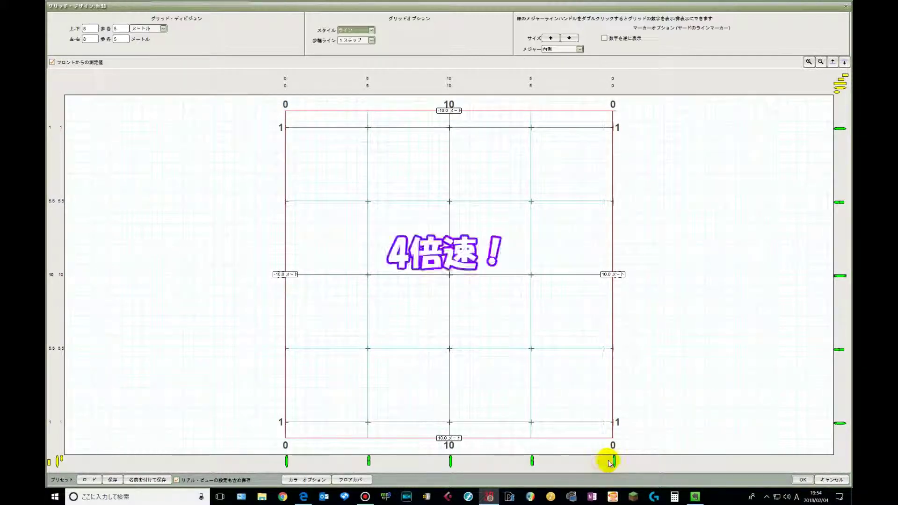
Step: Reposition the horizontal division lines to 0 and 5 meters from the front and back boundaries
drag(840, 423, 841, 438)
drag(840, 349, 840, 358)
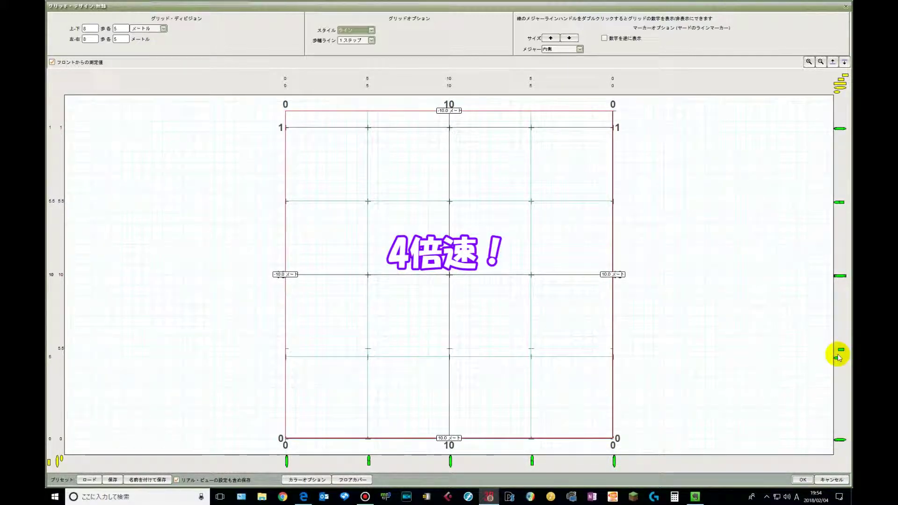
drag(840, 129, 840, 112)
drag(839, 203, 841, 193)
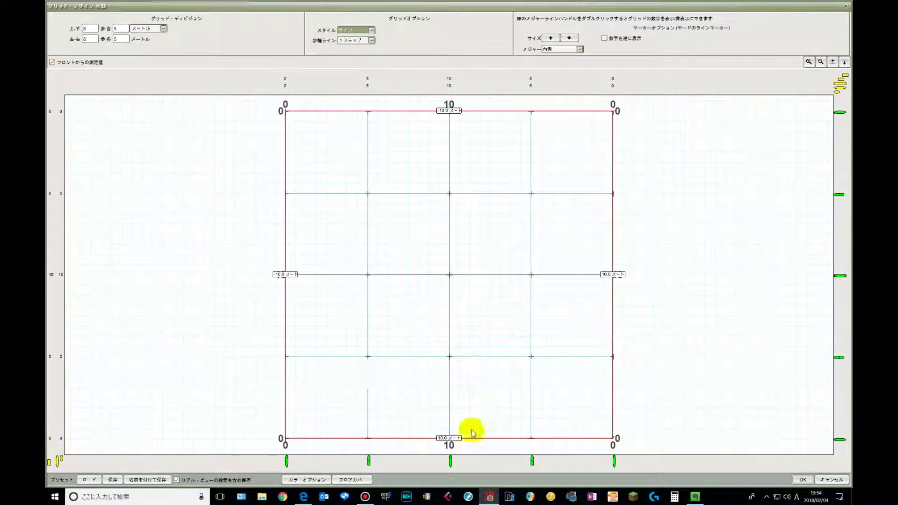
Step: Hide the number markers on the center and outer vertical lines and the outer horizontal lines, and apply the grid design
double_click(450, 462)
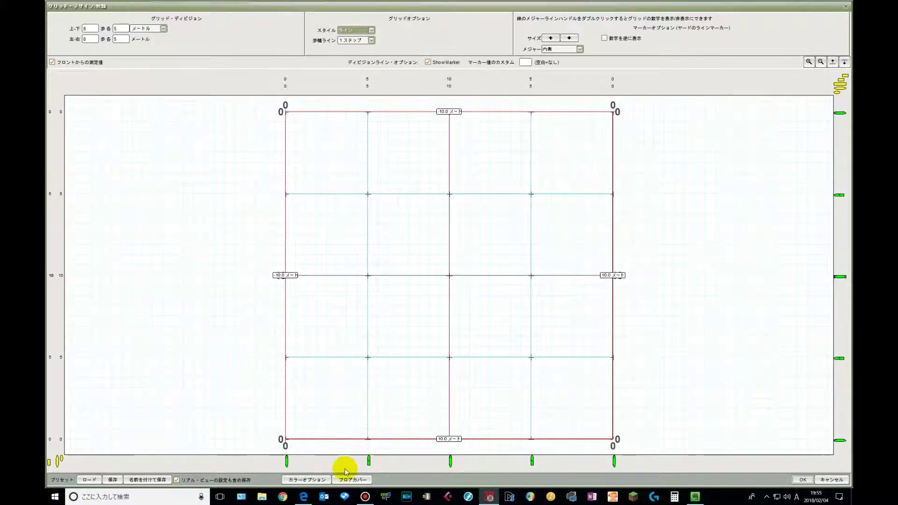
double_click(287, 463)
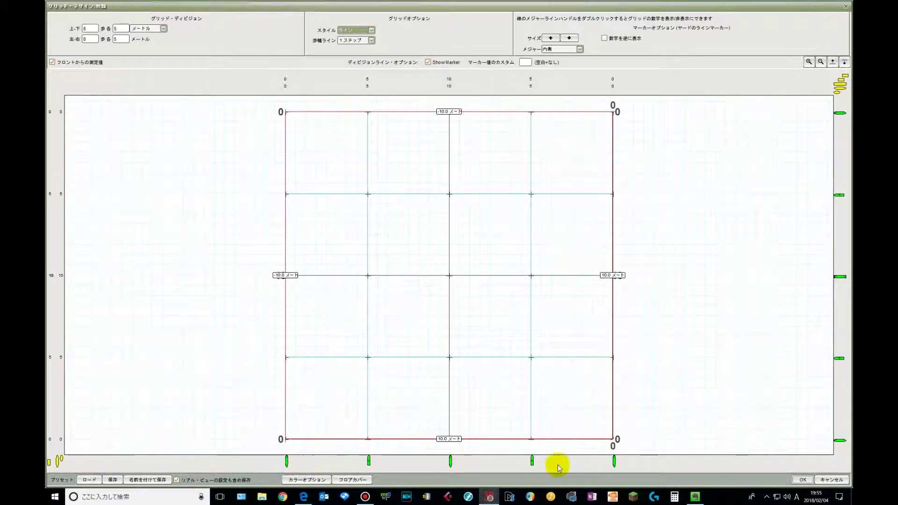
double_click(614, 463)
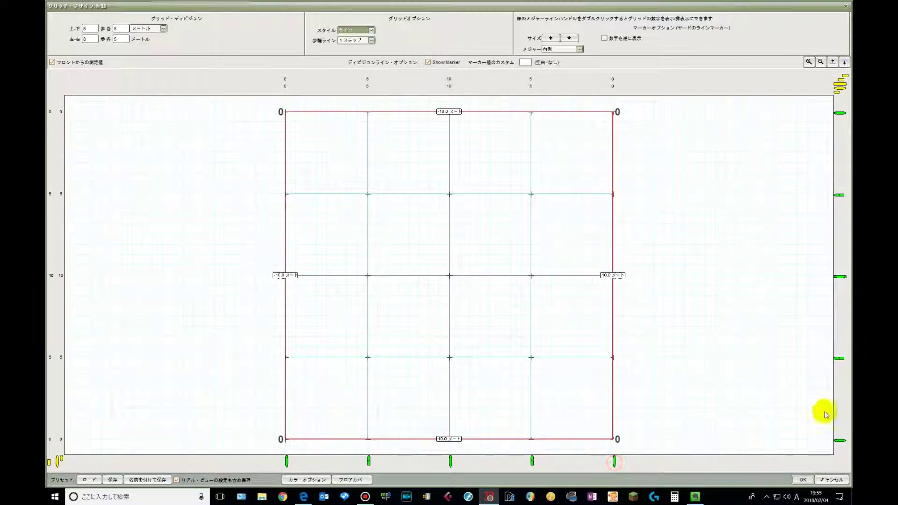
double_click(840, 440)
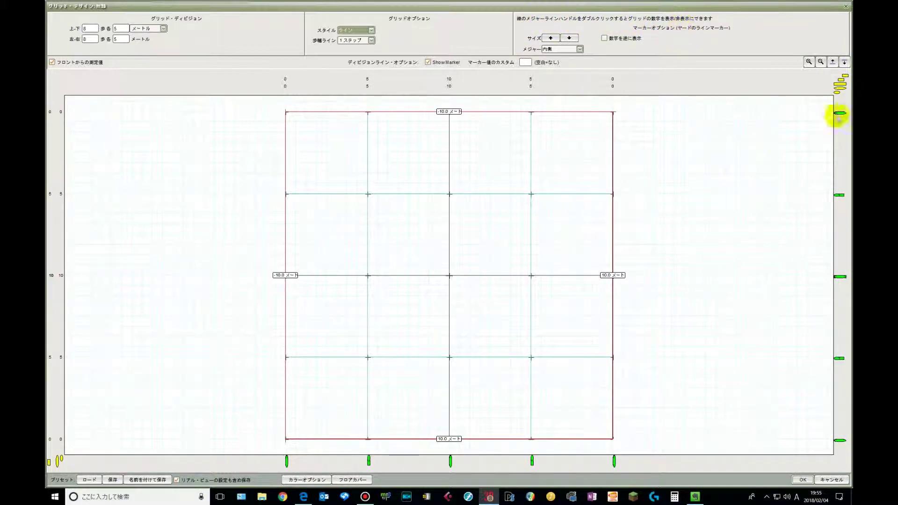
double_click(840, 114)
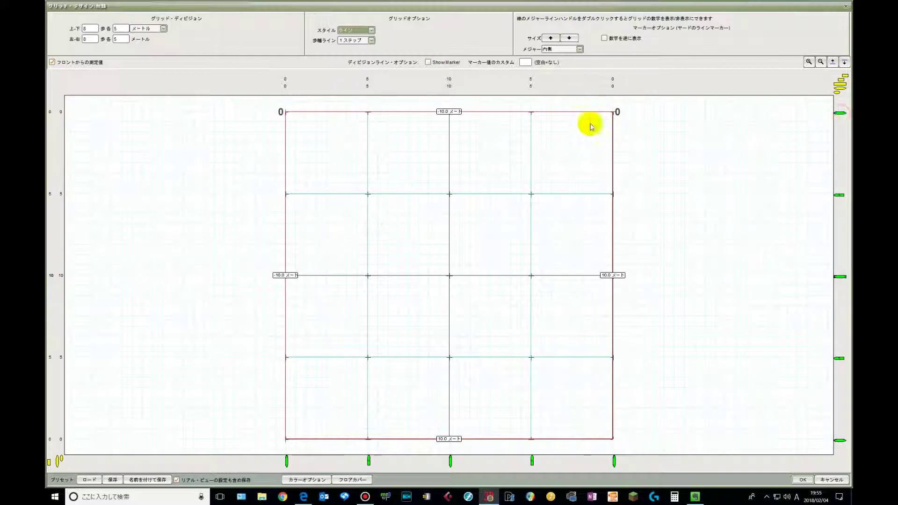
click(844, 113)
double_click(842, 114)
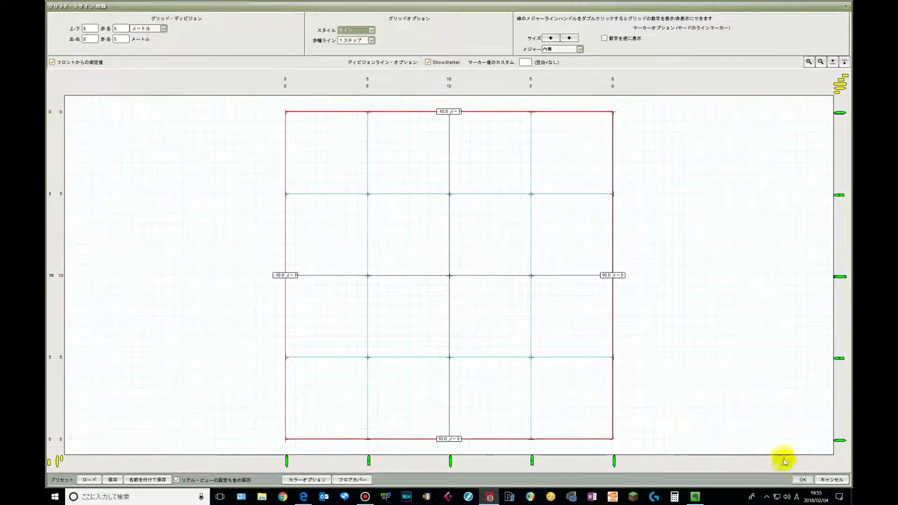
click(799, 479)
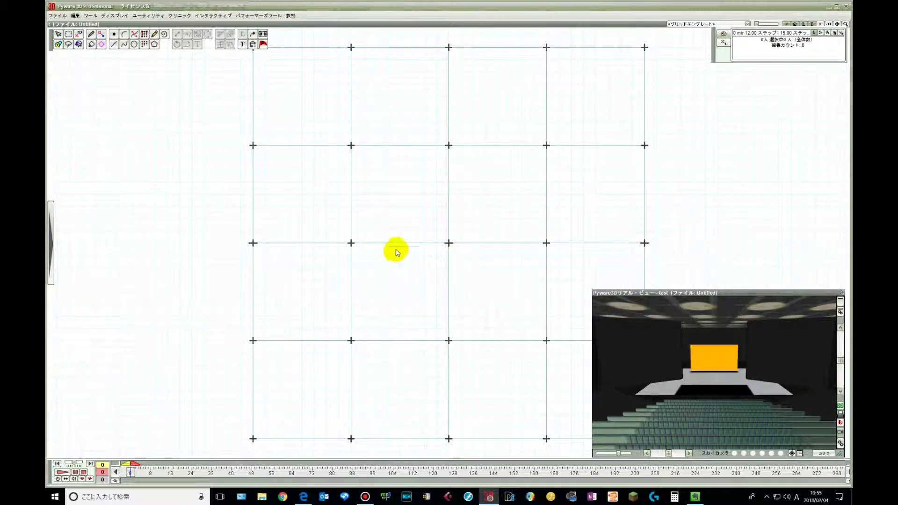
Step: Add a framed text box reading "9m" just below the left end of the grid's middle horizontal line
click(243, 44)
click(330, 252)
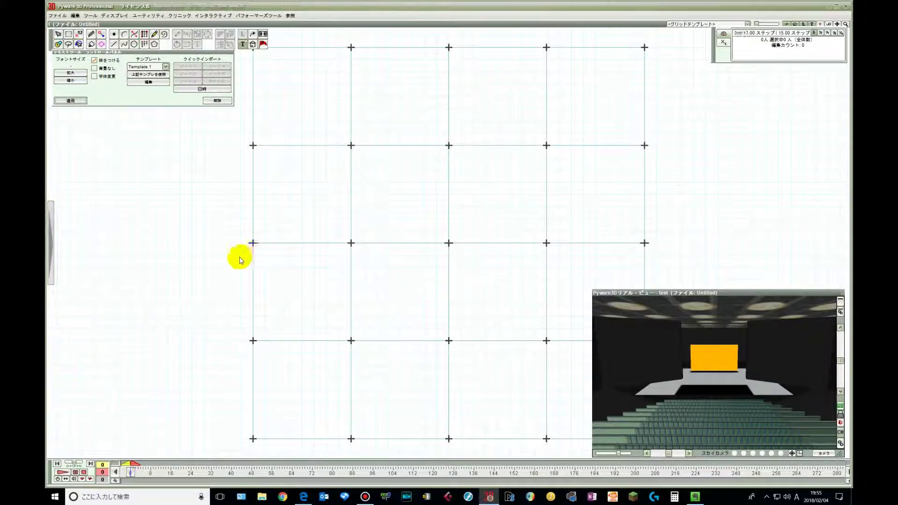
drag(229, 255, 278, 266)
text(9)
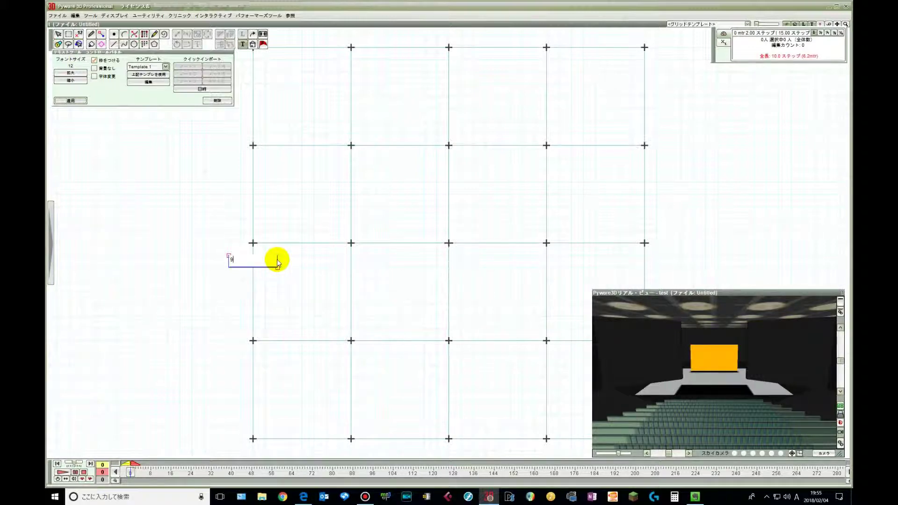
text(m)
click(71, 100)
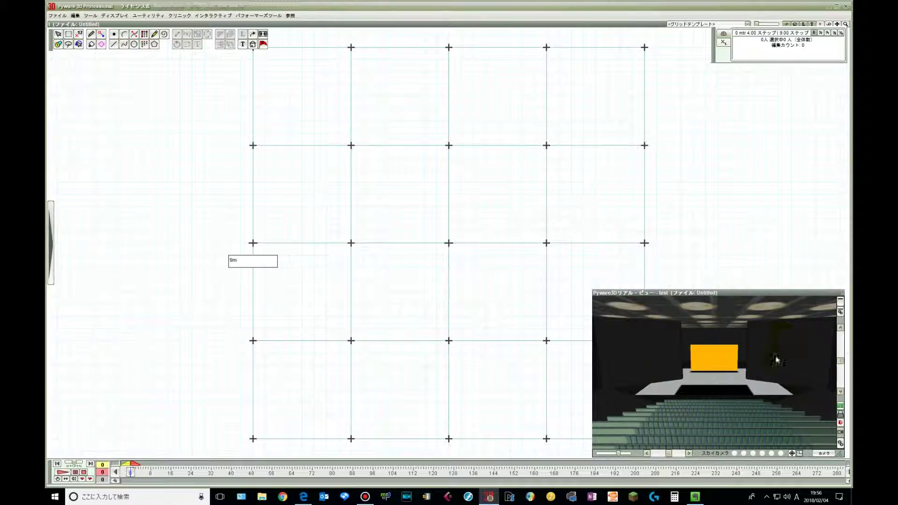
Step: Examine the stage floor and its side edges in the 3D preview from closer and different camera angles
click(731, 377)
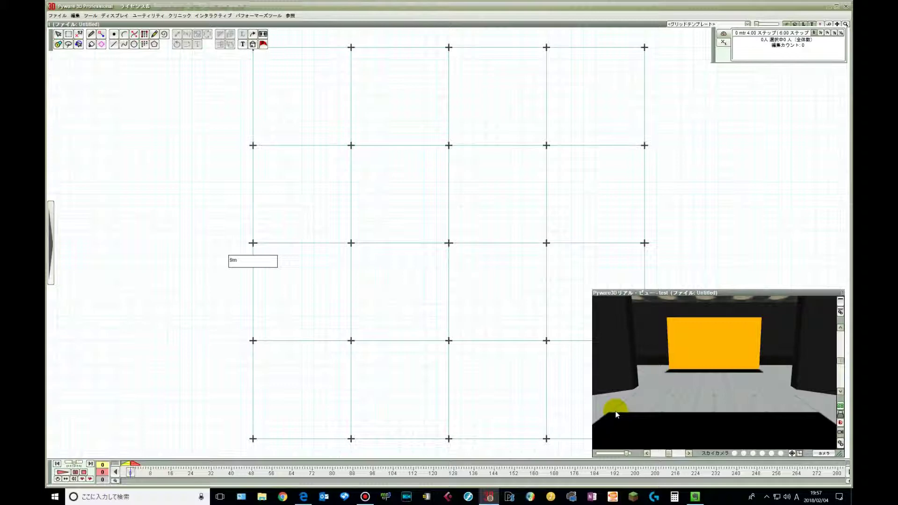
scroll(674, 395, up, 3)
drag(658, 404, 626, 416)
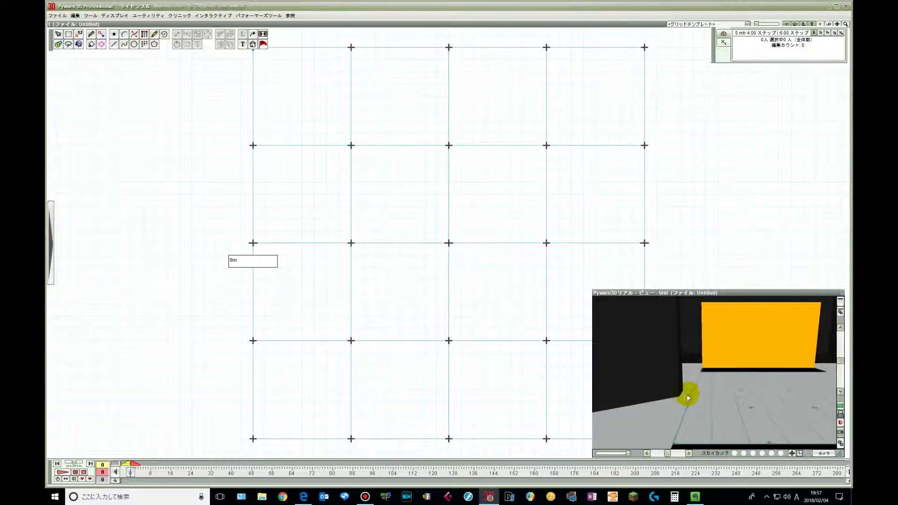
drag(728, 400, 713, 377)
drag(736, 415, 715, 371)
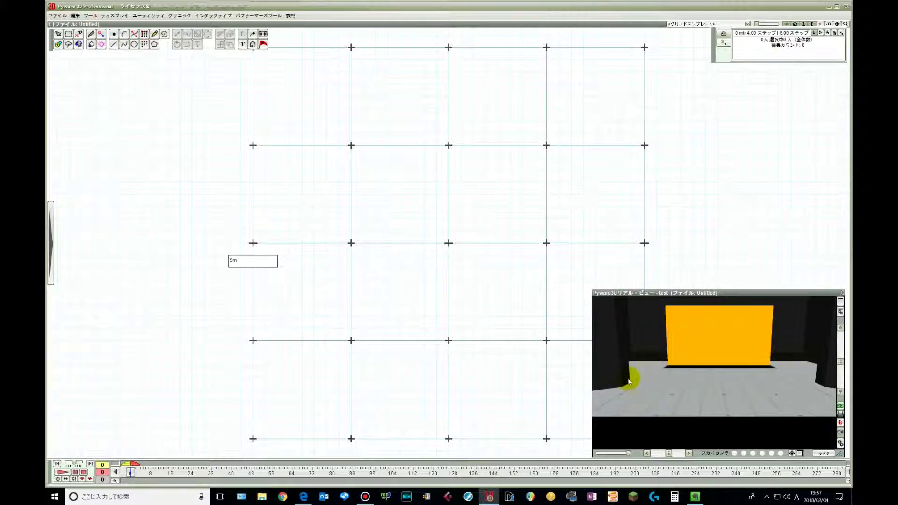
drag(630, 375, 691, 424)
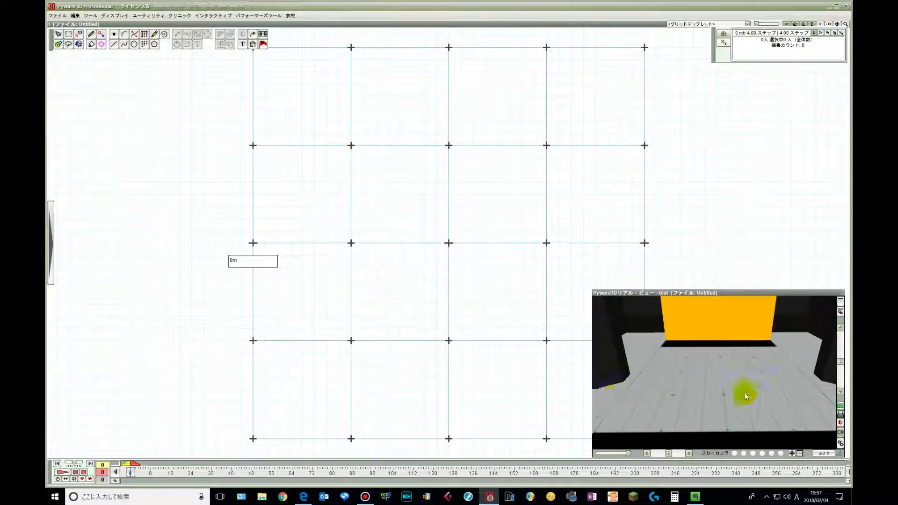
Step: Cycle the 3D preview's floor display through its white line-marking modes and back to the wooden stage surface
click(840, 409)
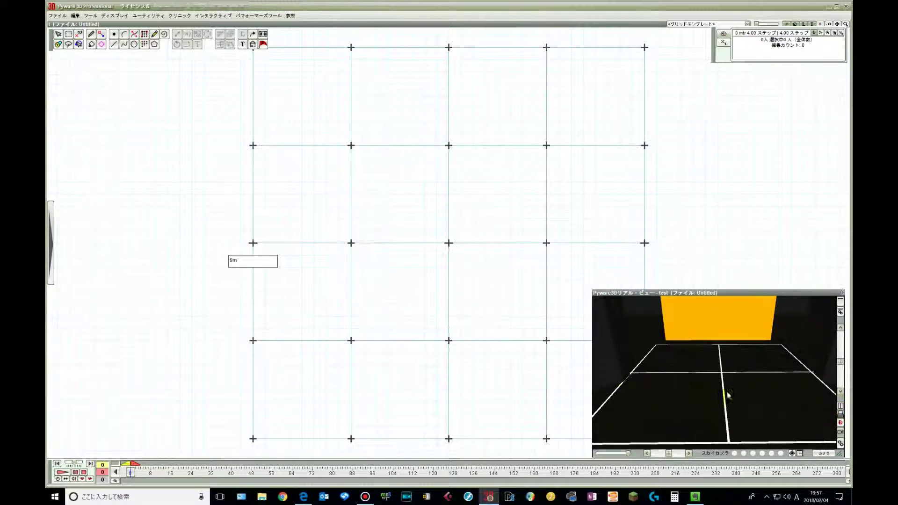
mouse_move(767, 395)
mouse_down()
mouse_move(739, 395)
mouse_move(771, 393)
mouse_up()
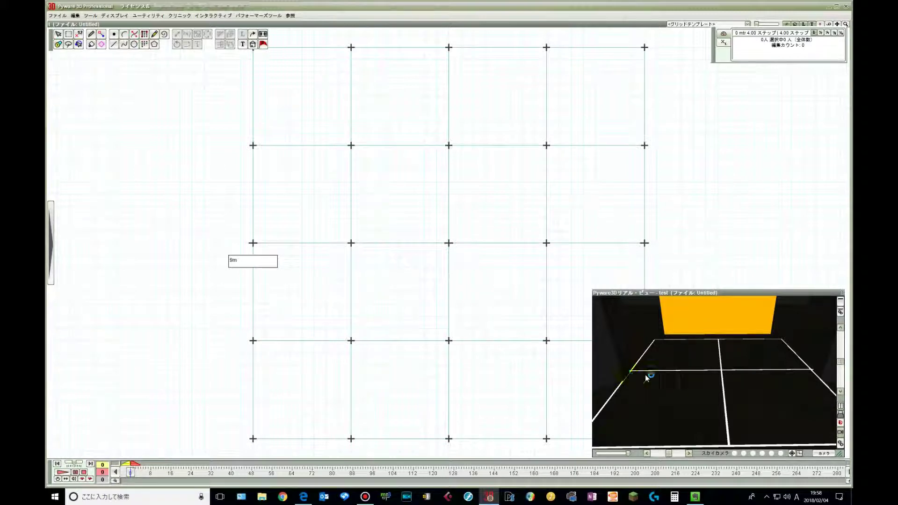
click(841, 406)
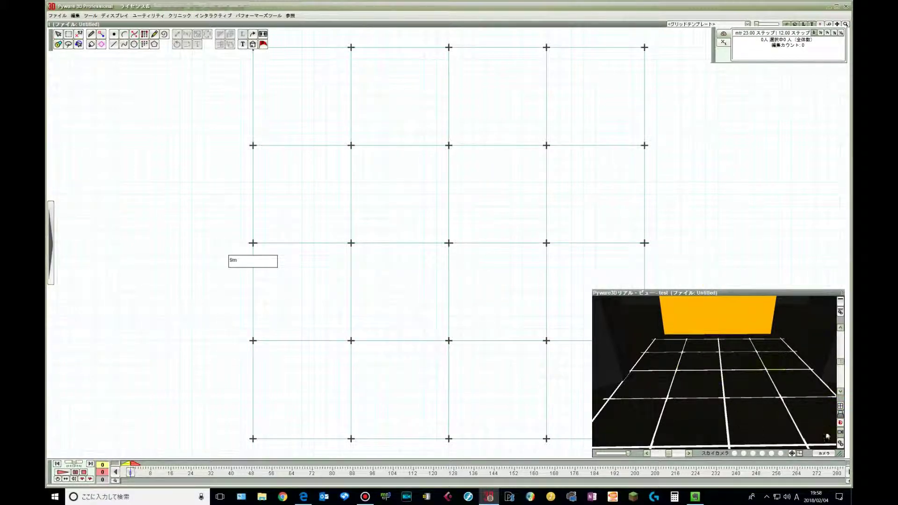
click(840, 406)
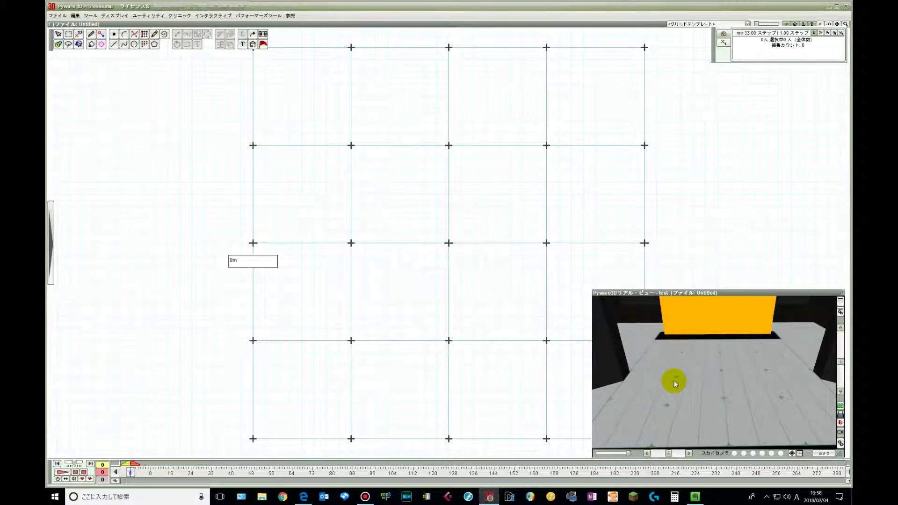
Step: Inspect the grid marks on the wooden stage in the 3D preview, and reset the camera to its default view
drag(681, 387, 713, 372)
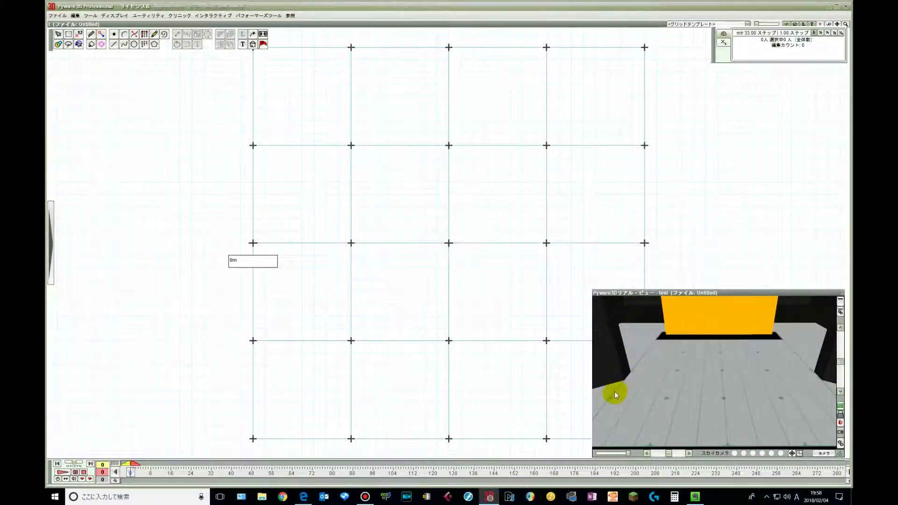
drag(639, 392, 626, 397)
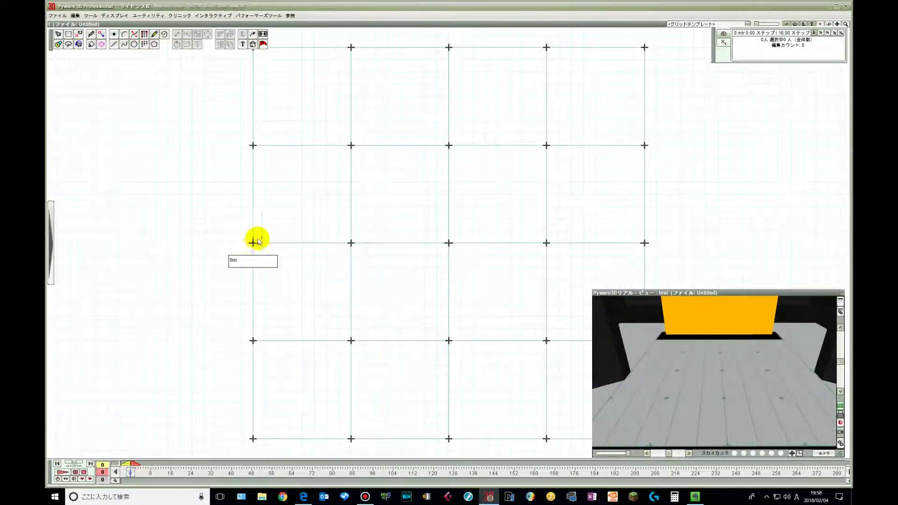
mouse_move(621, 376)
mouse_down()
mouse_move(632, 370)
mouse_move(654, 387)
mouse_move(713, 373)
mouse_move(617, 385)
mouse_up()
drag(686, 396, 706, 396)
click(792, 454)
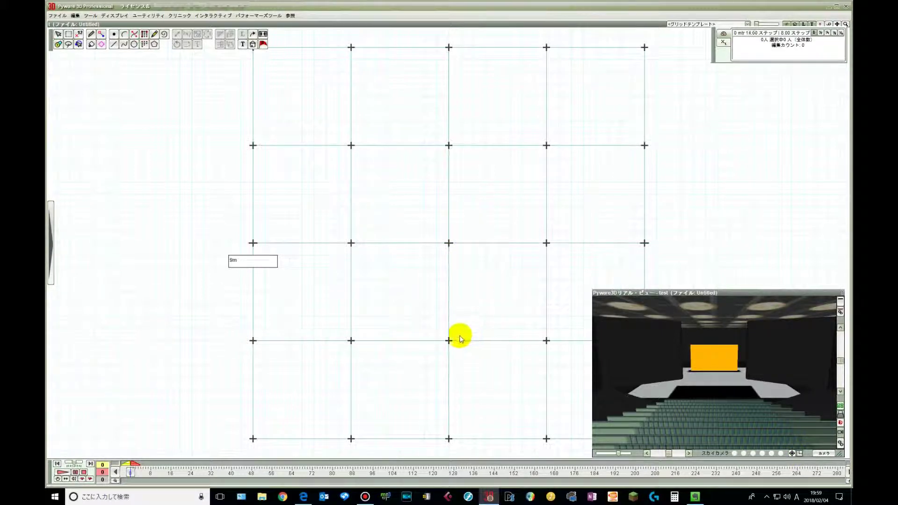
Step: Discard the current drill's changes and create an independent new drill titled "t" from the Japan - Parade Marching Template
click(58, 16)
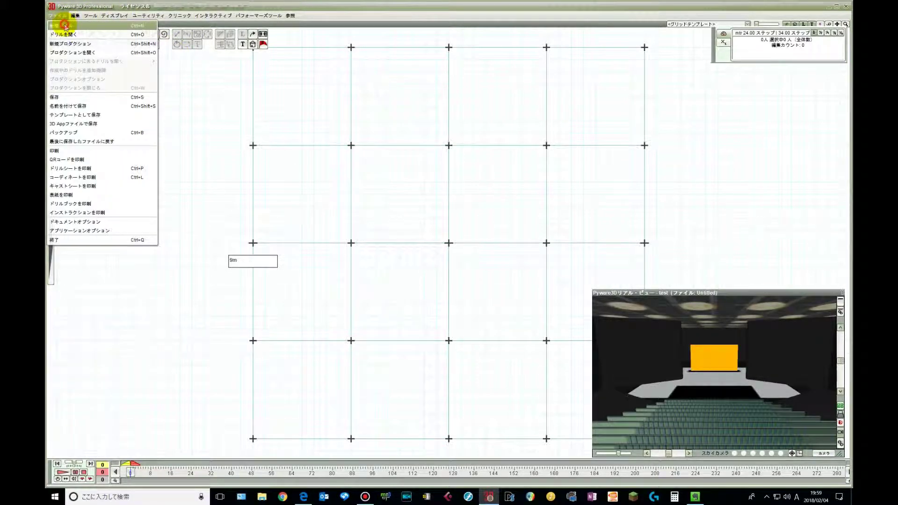
click(65, 27)
click(453, 257)
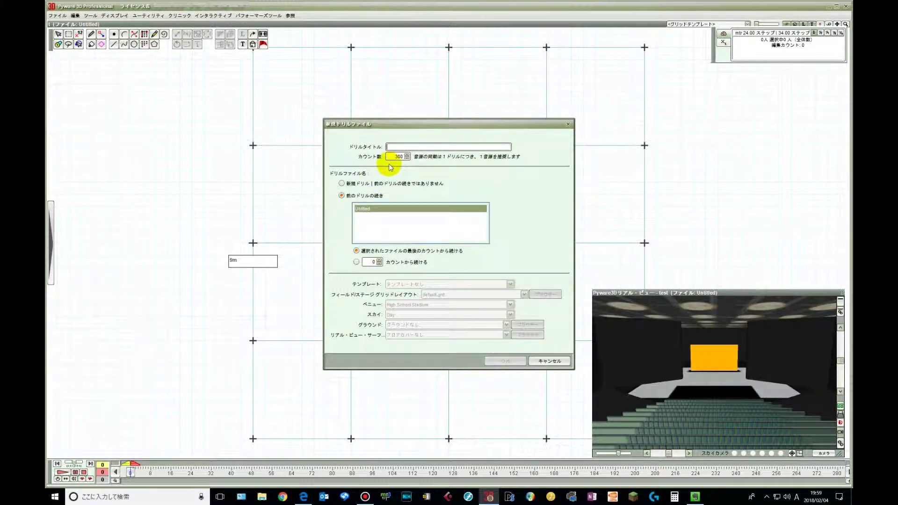
text(te)
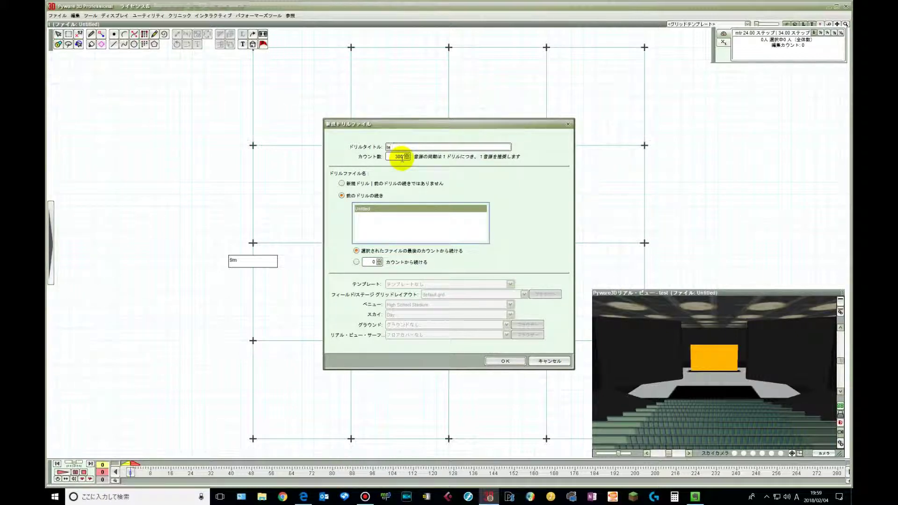
click(393, 183)
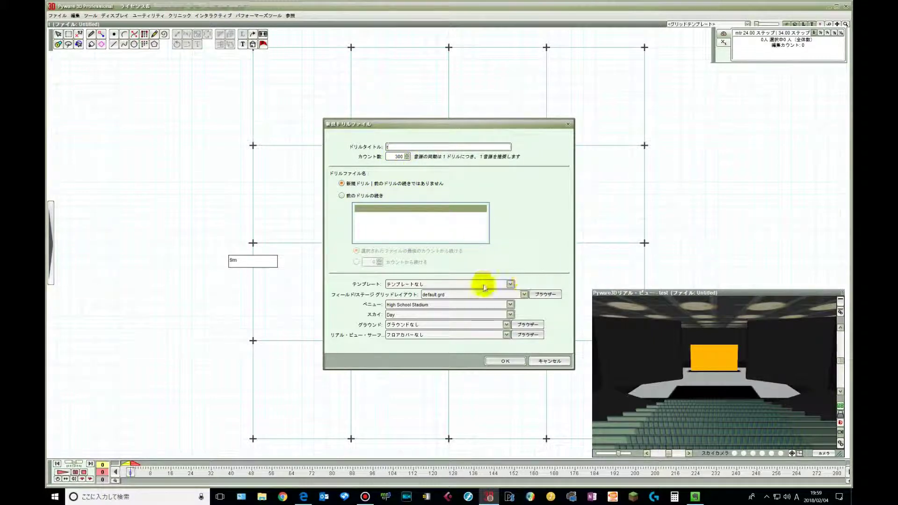
click(419, 285)
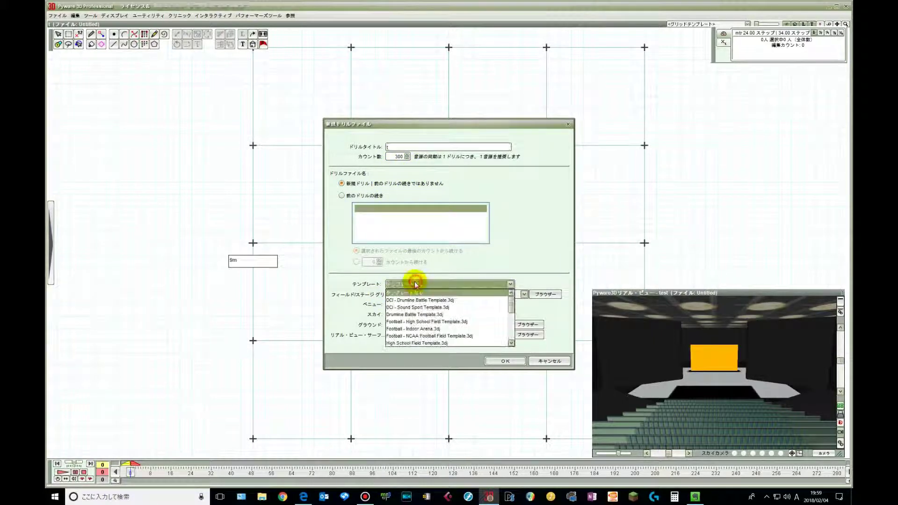
click(408, 308)
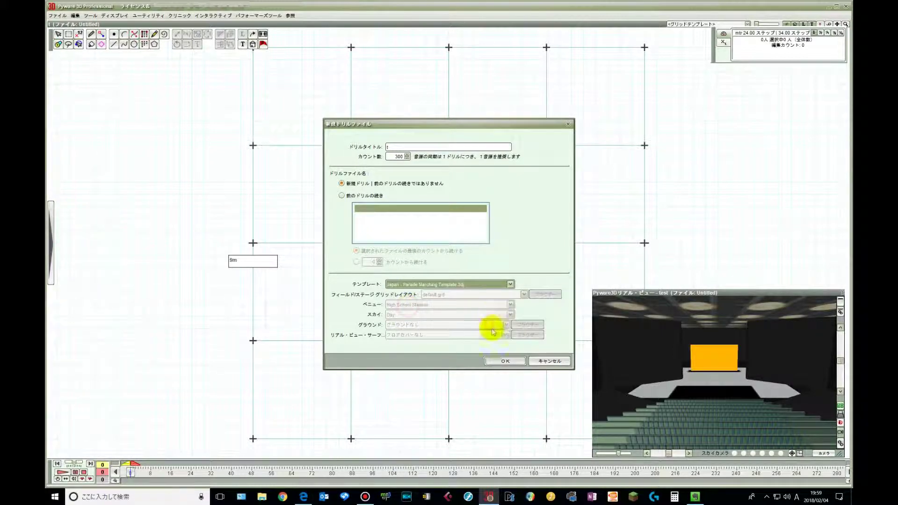
click(511, 363)
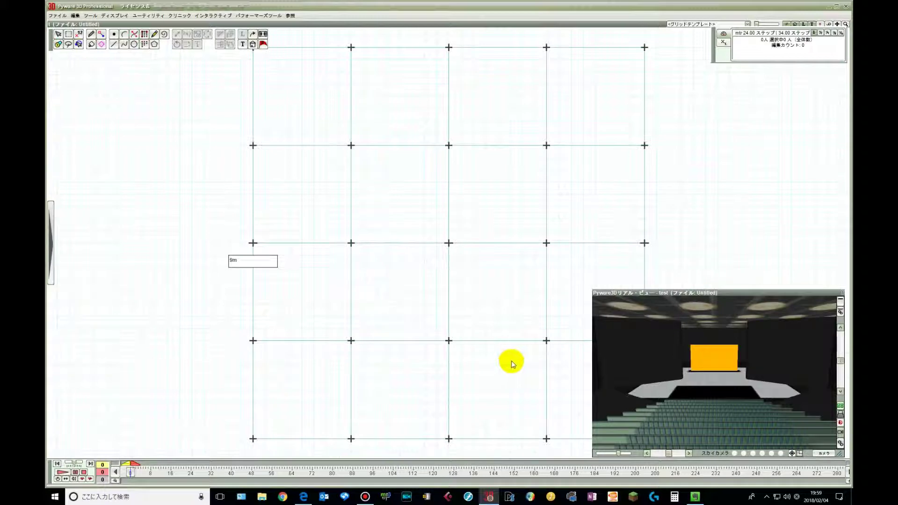
Step: Set the grid divisions to 8 steps per 5 meters in both directions and apply the grid design
drag(681, 375, 706, 351)
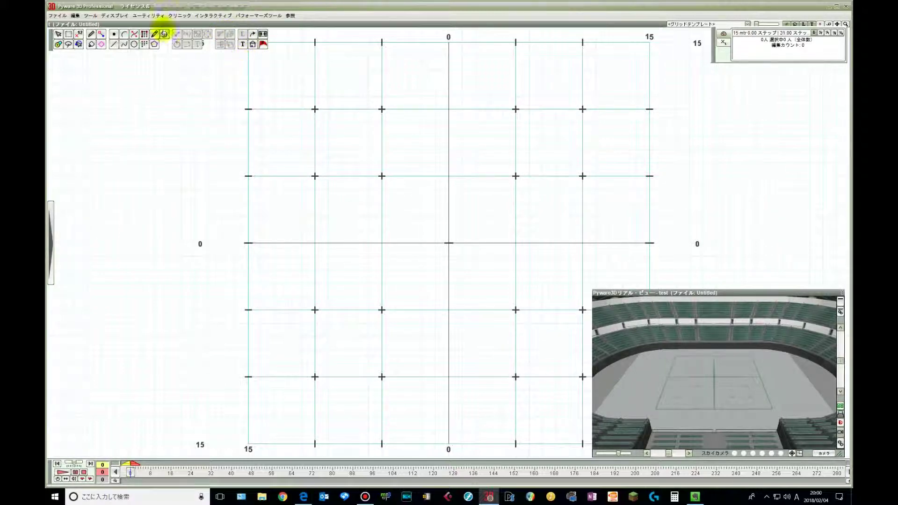
click(201, 15)
mouse_move(178, 18)
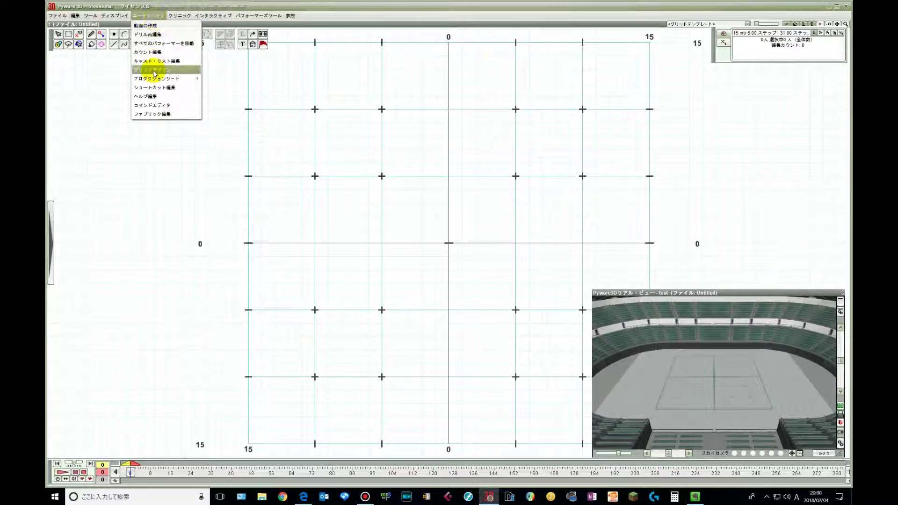
click(154, 70)
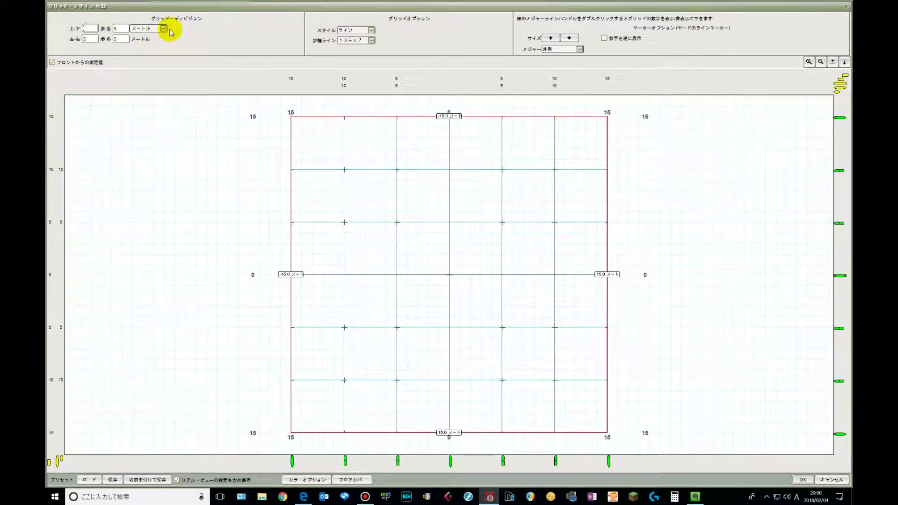
text(8)
key(Tab)
key(Tab)
key(Tab)
text(8)
key(Tab)
key(Tab)
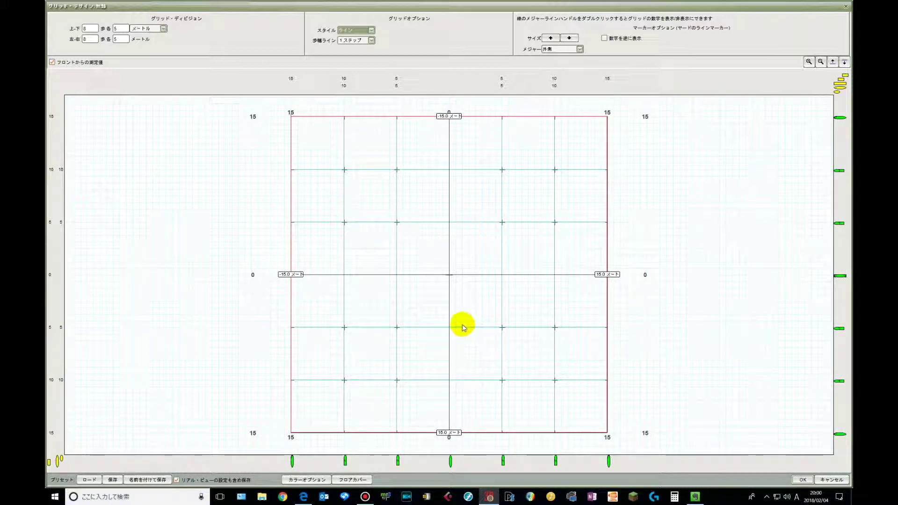
click(803, 480)
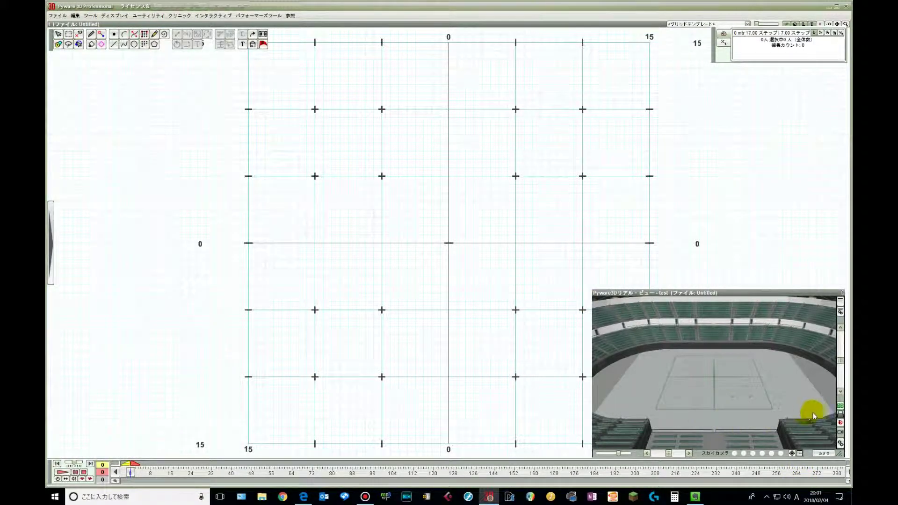
Step: Cycle the arena floor's line-marking display in the 3D preview and return to the original floor surface
click(841, 408)
click(840, 408)
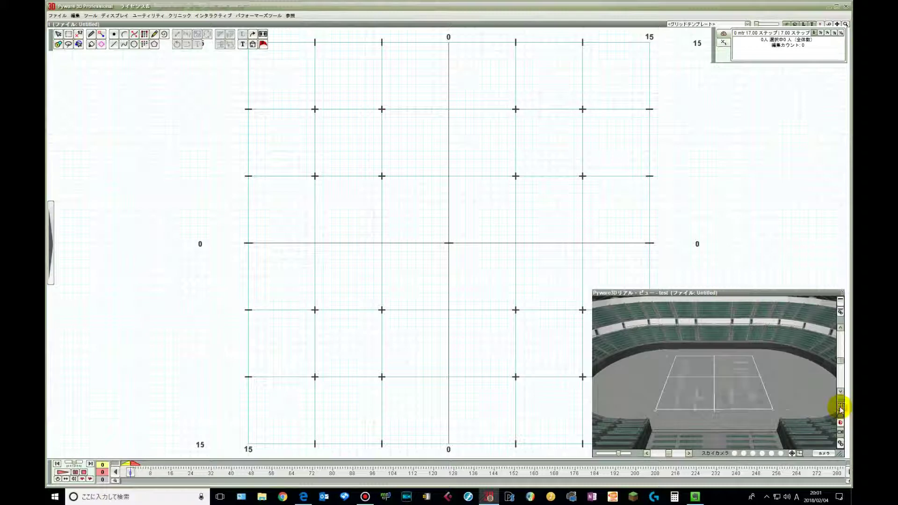
click(840, 408)
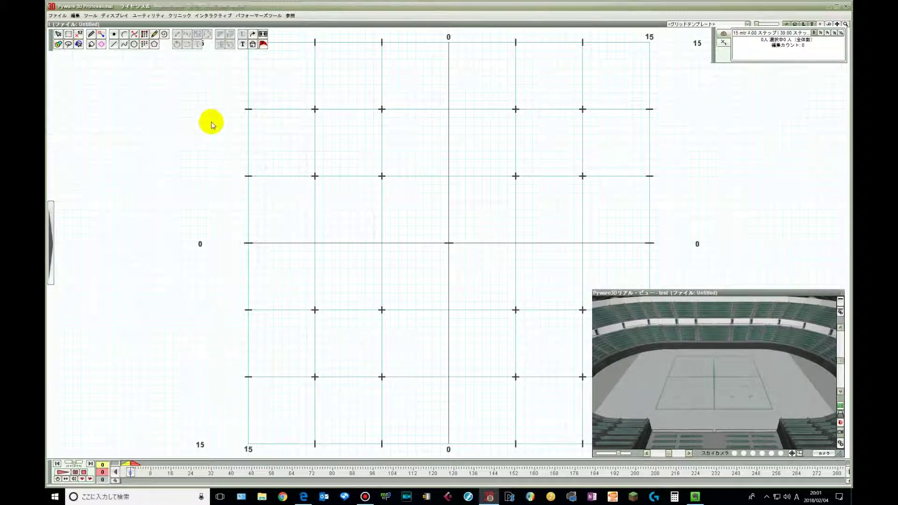
Step: Start a new drill file without saving the current one, titled "MARCHING BAND 2018" with 600 counts
click(58, 16)
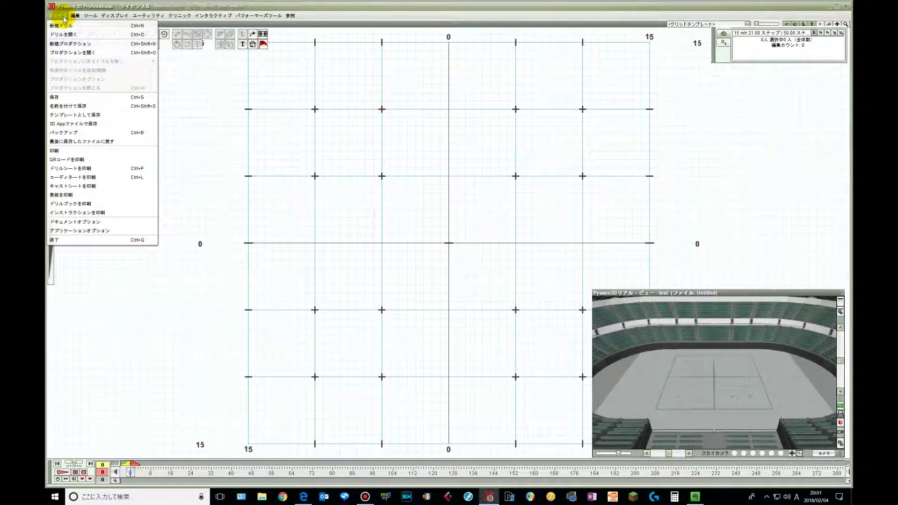
click(61, 24)
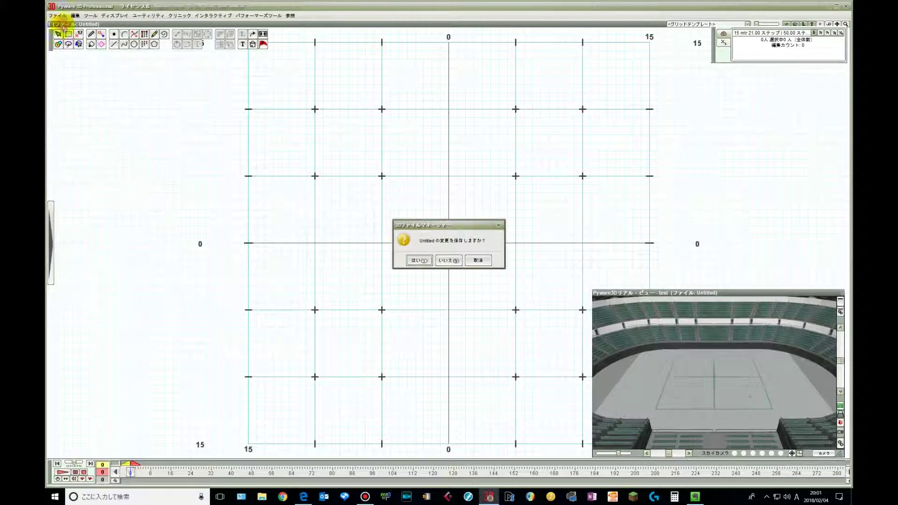
click(449, 260)
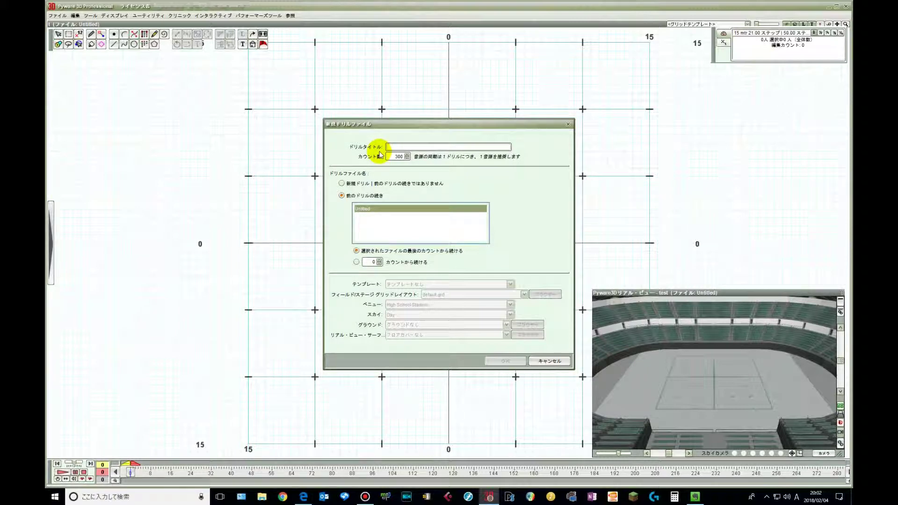
key(Caps_Lock)
text(MA)
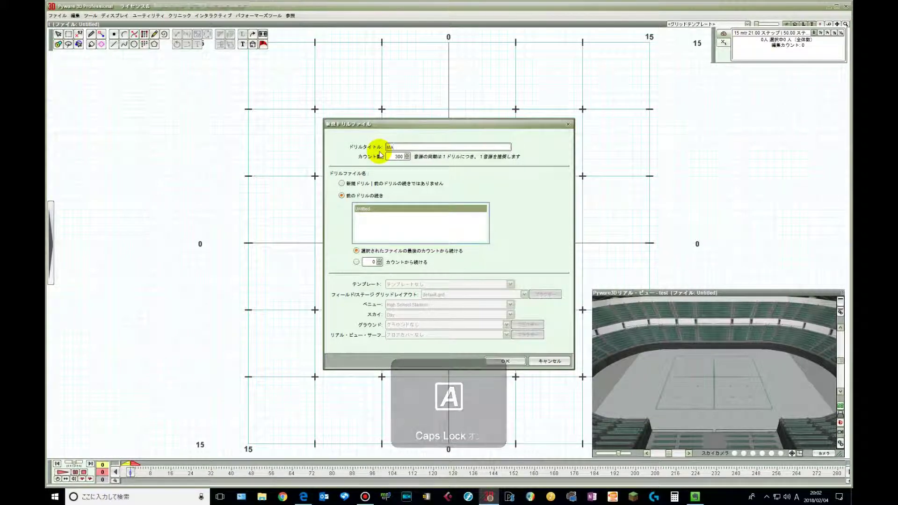
text(RCHING BAN)
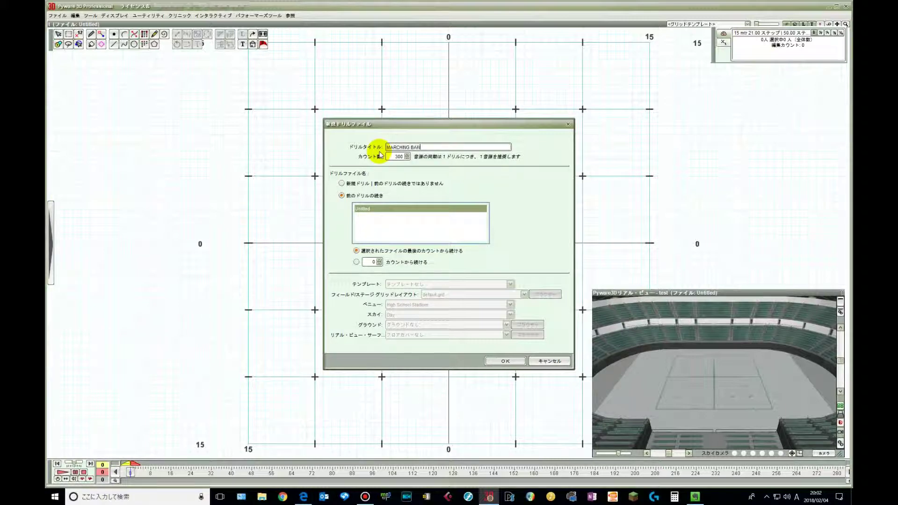
text(D 2018)
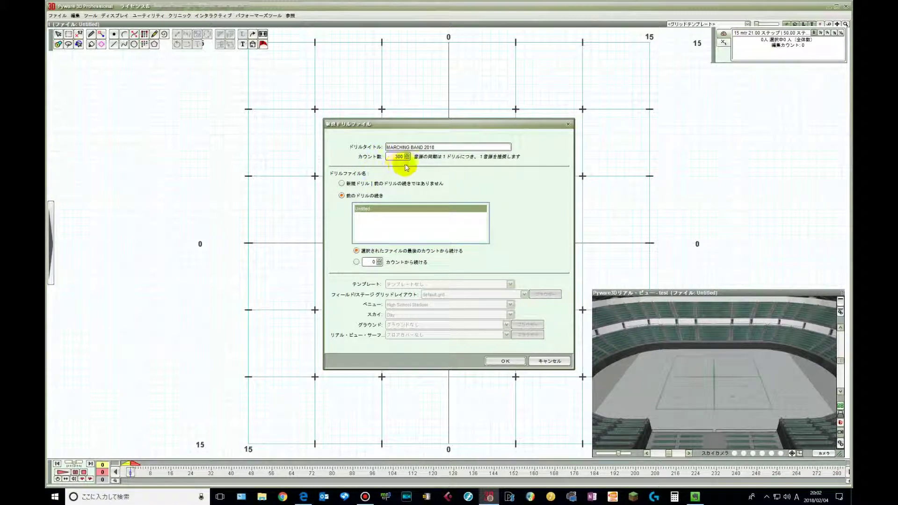
double_click(398, 156)
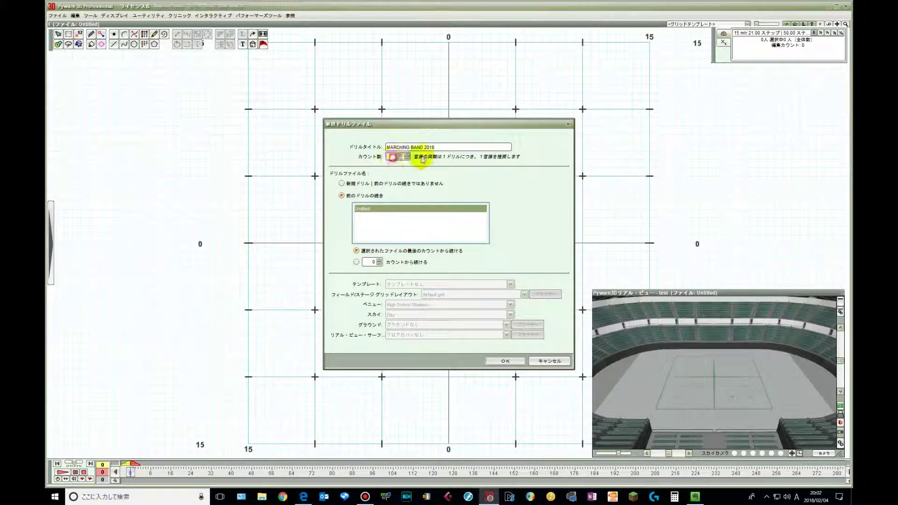
text(600)
Step: Make the drill independent of the previous one, choose the Japan - National Championship Template, and create the file
click(395, 182)
click(410, 284)
scroll(423, 323, down, 2)
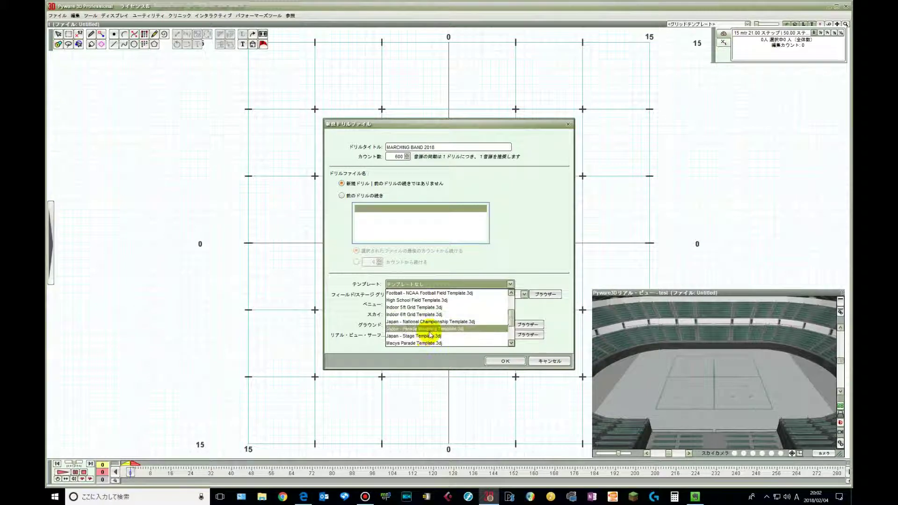
click(429, 322)
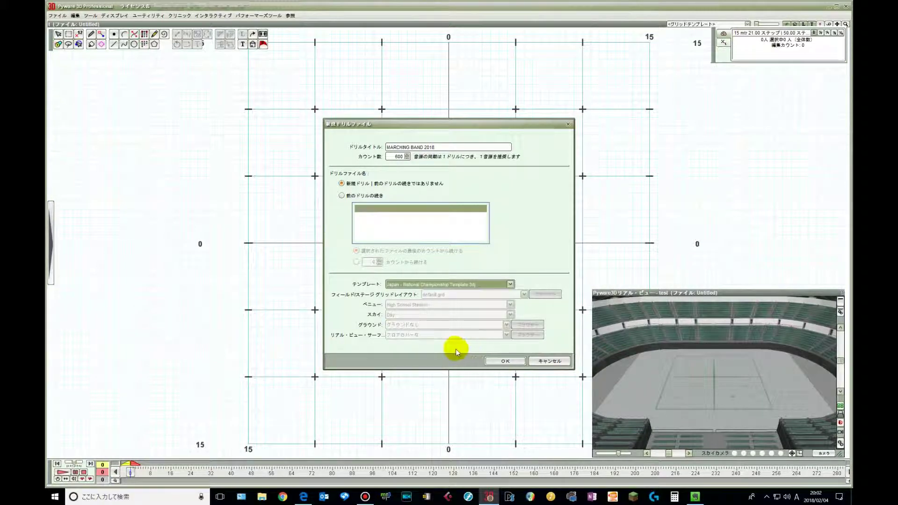
click(489, 362)
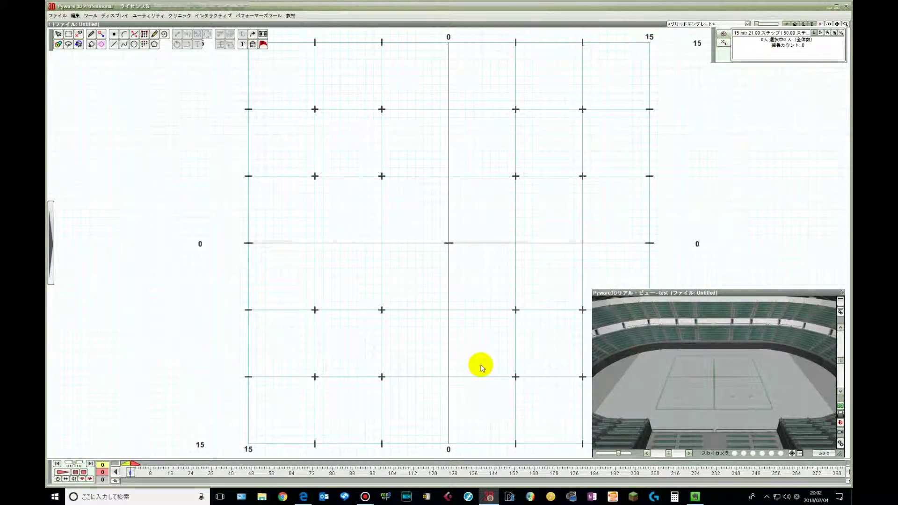
Step: Bring the 3D preview camera inside the arena and cycle the floor's line-marking display back to the original surface
mouse_move(691, 399)
mouse_down()
mouse_move(672, 391)
mouse_move(691, 391)
mouse_move(689, 399)
mouse_up()
drag(688, 396, 688, 390)
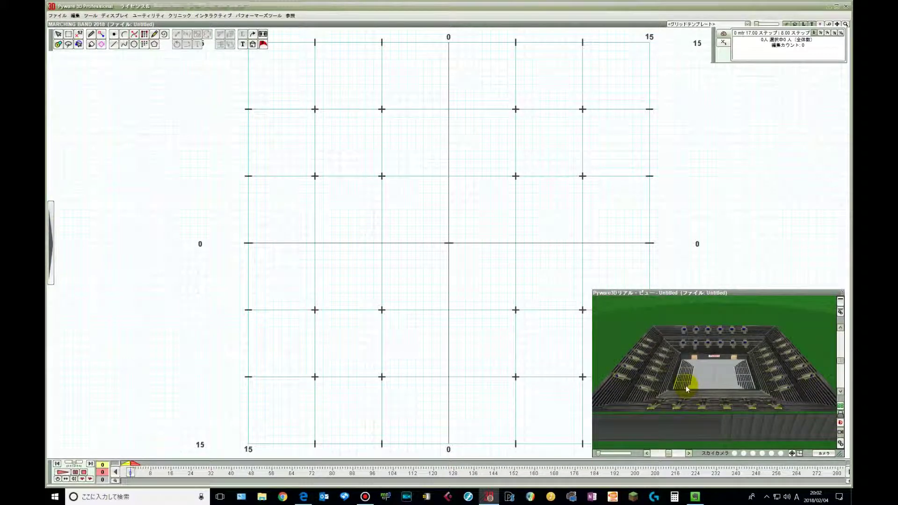
drag(686, 387, 714, 372)
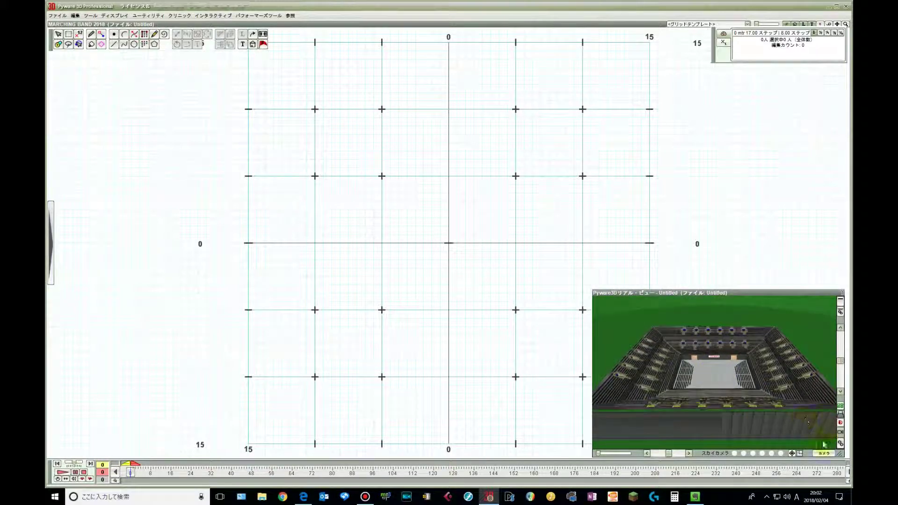
click(792, 453)
drag(748, 411, 720, 378)
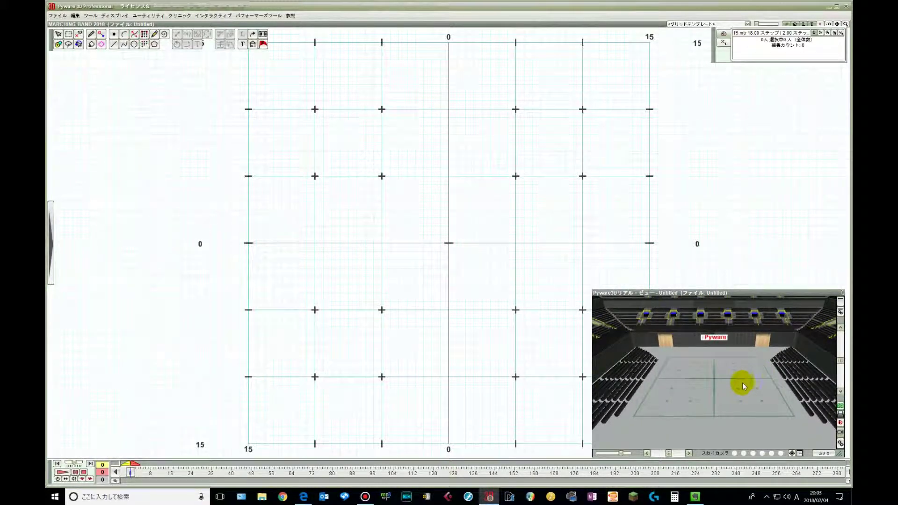
click(840, 406)
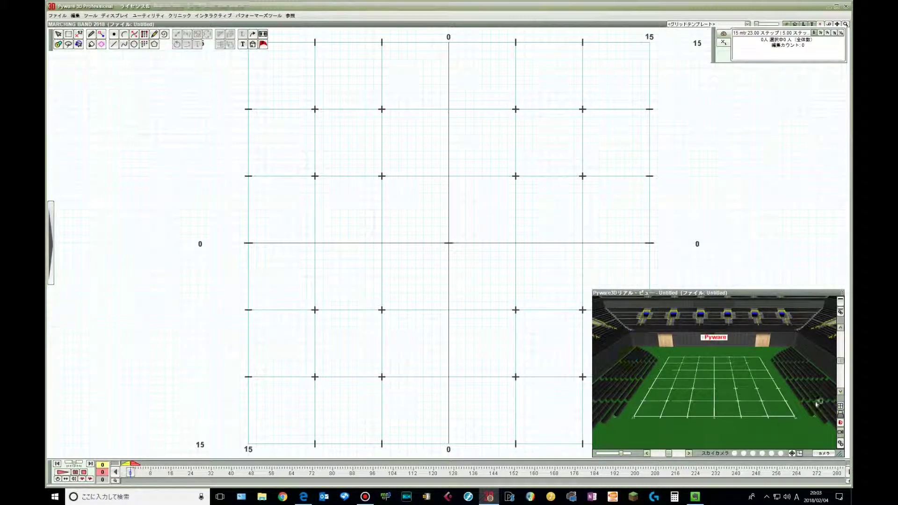
click(837, 406)
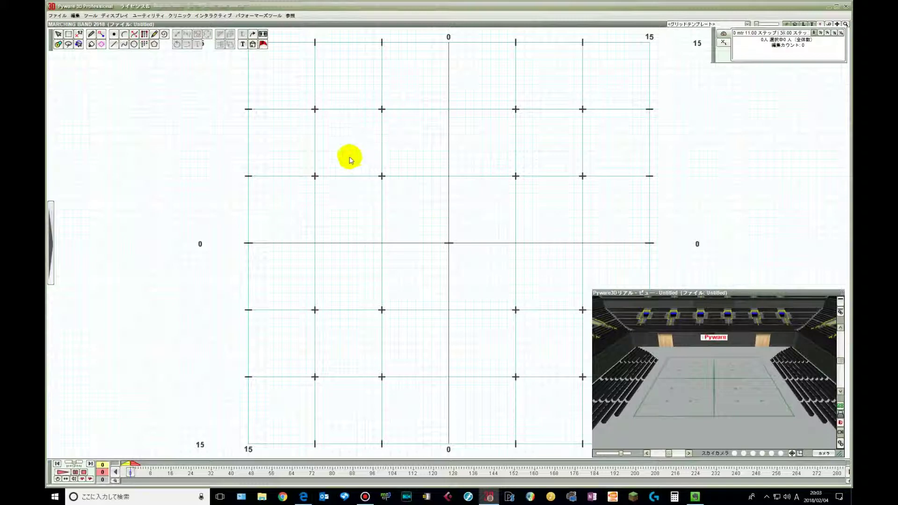
Step: Open the grid design and add a vertical line with crossing marks 20 meters left of the grid's center
click(148, 15)
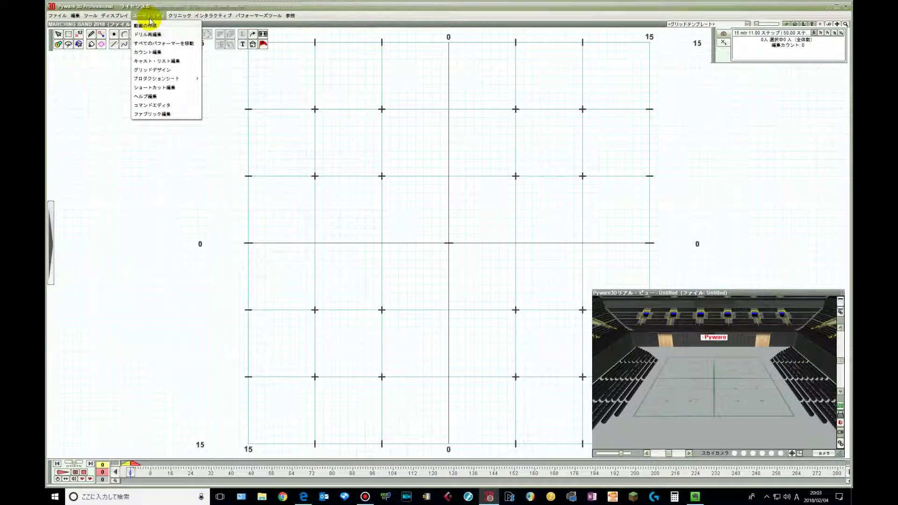
click(153, 70)
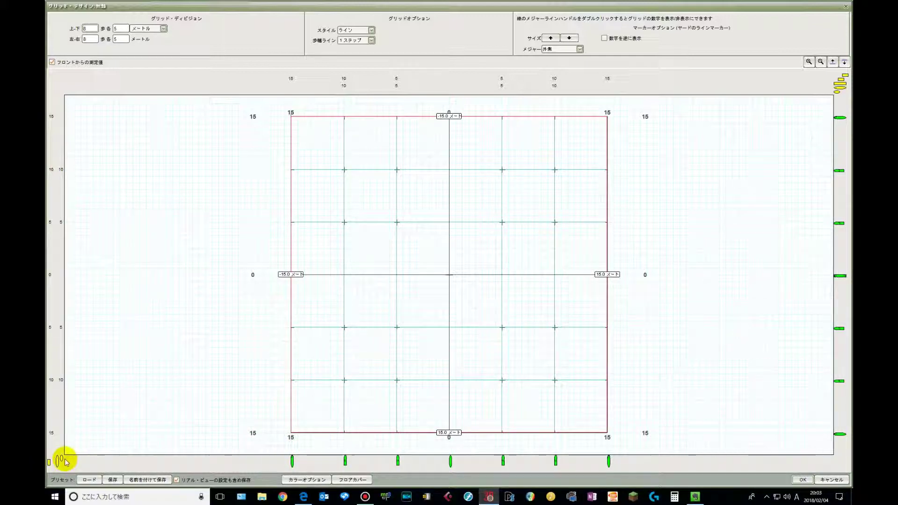
drag(60, 461, 255, 469)
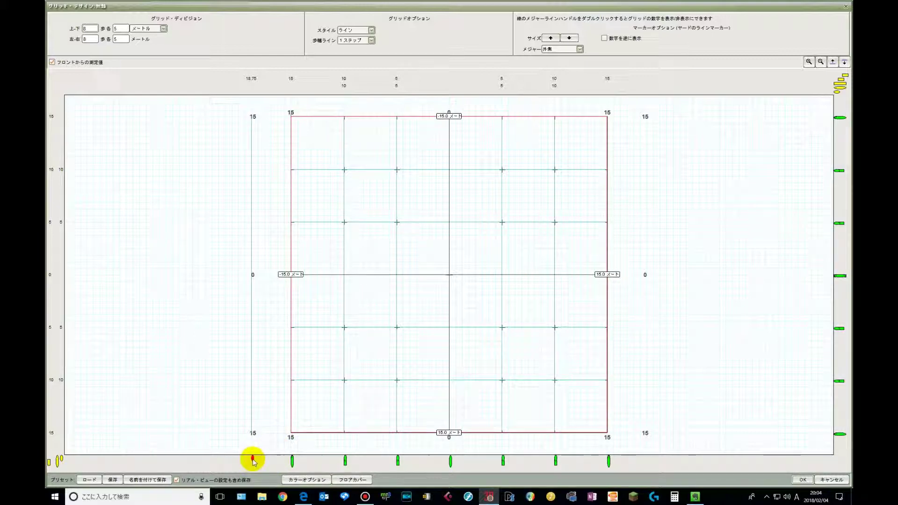
mouse_move(256, 460)
mouse_down()
mouse_move(284, 461)
mouse_move(239, 458)
mouse_up()
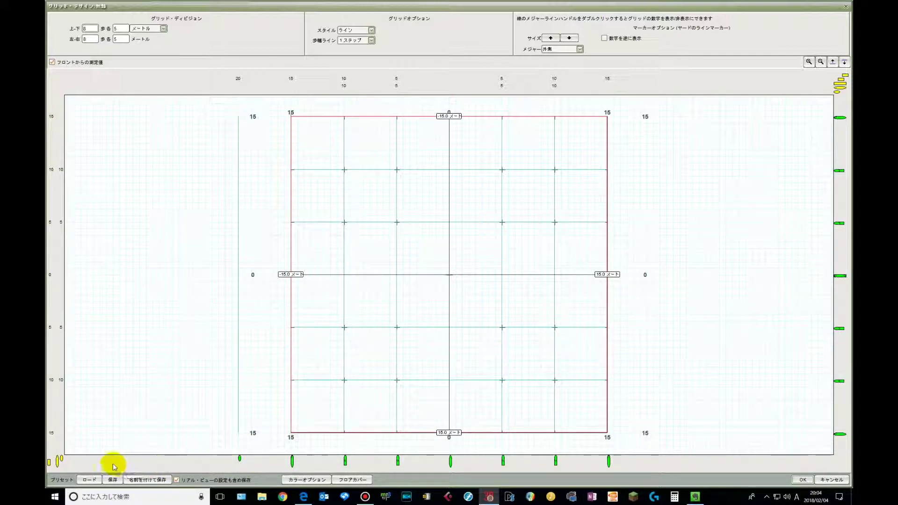
mouse_move(49, 464)
mouse_down()
mouse_move(226, 463)
mouse_move(233, 473)
mouse_up()
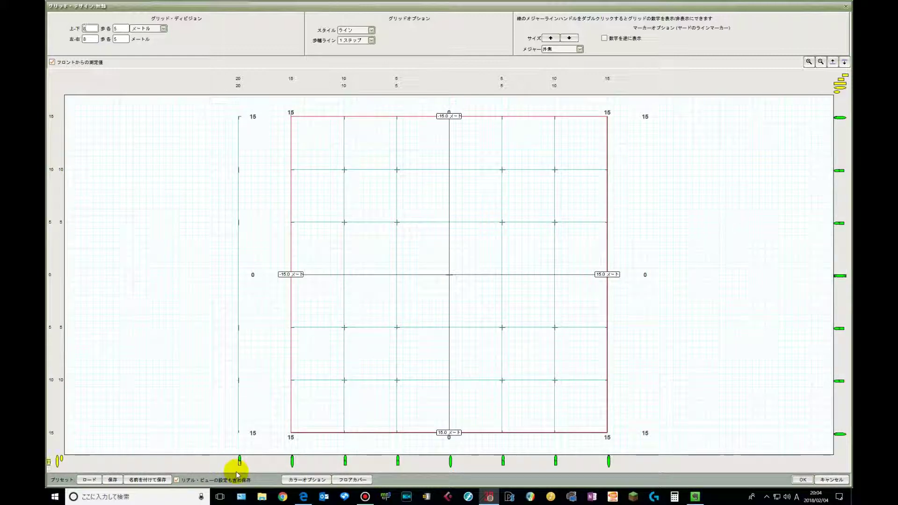
mouse_move(839, 95)
mouse_down()
mouse_move(838, 164)
mouse_move(837, 92)
mouse_up()
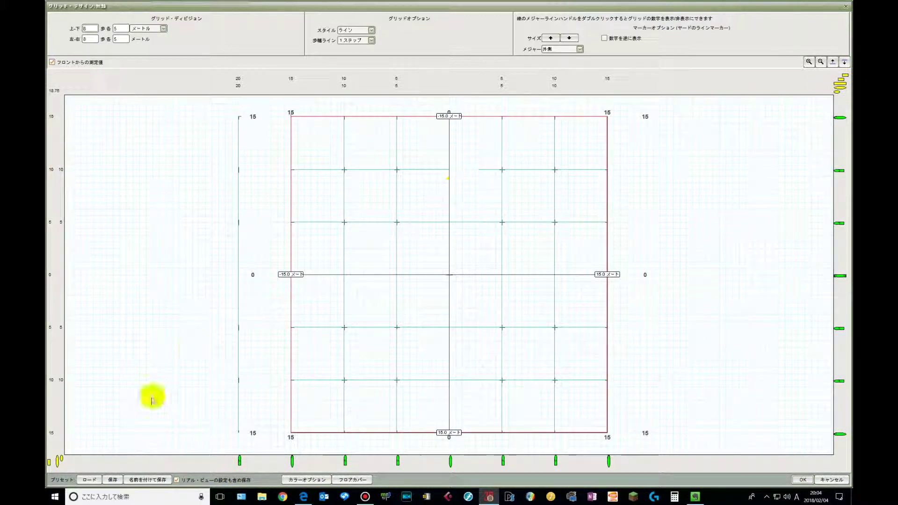
Step: Add a matching vertical line with crossing marks 20 meters right of the grid's center
drag(61, 459, 660, 461)
click(57, 462)
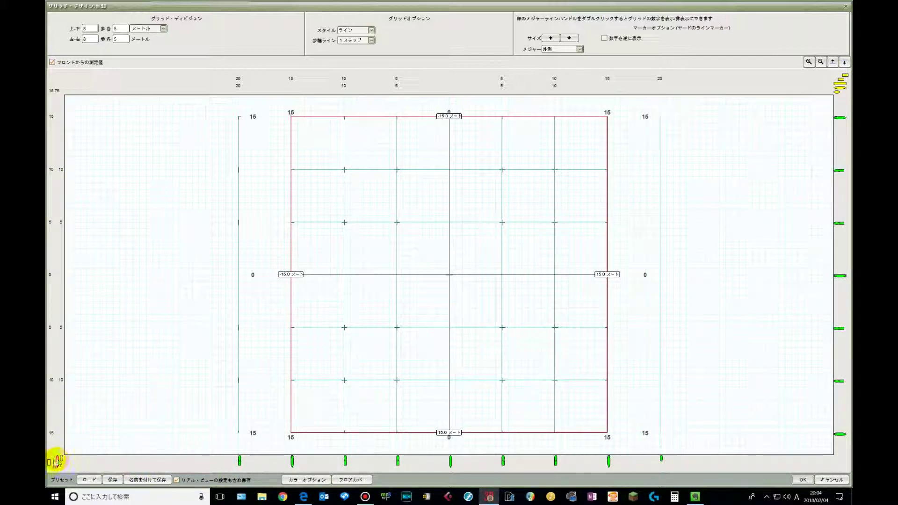
drag(50, 464, 660, 471)
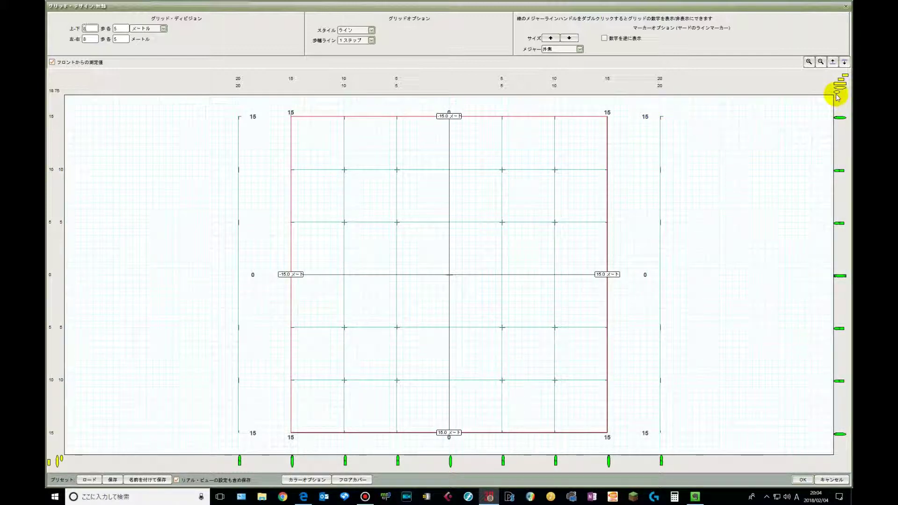
Step: Extend the grid's right boundary to 20 meters from the center
mouse_move(837, 95)
mouse_down()
mouse_move(832, 122)
mouse_move(834, 90)
mouse_up()
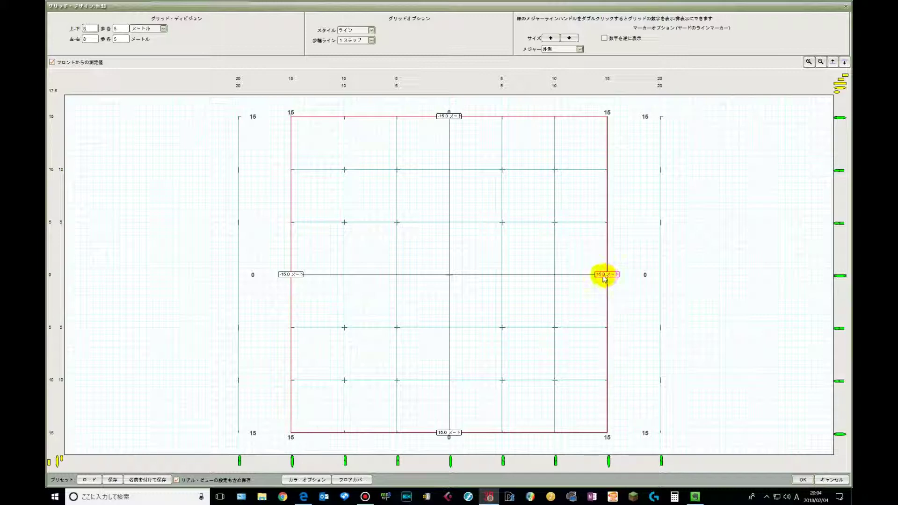
drag(610, 274, 665, 282)
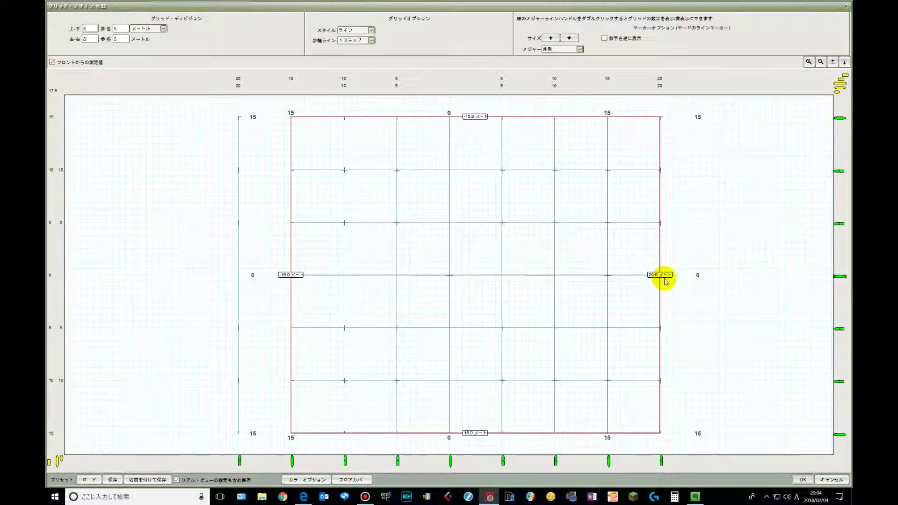